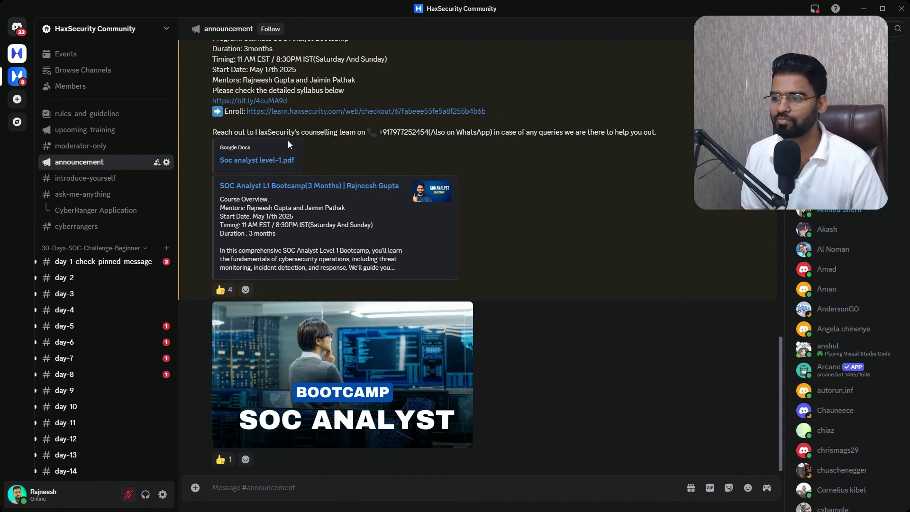
Minimize Discord and review the guide's Day#16 'Install and Configure Splunk' heading
left_click(861, 8)
scroll(649, 240, "up", 10)
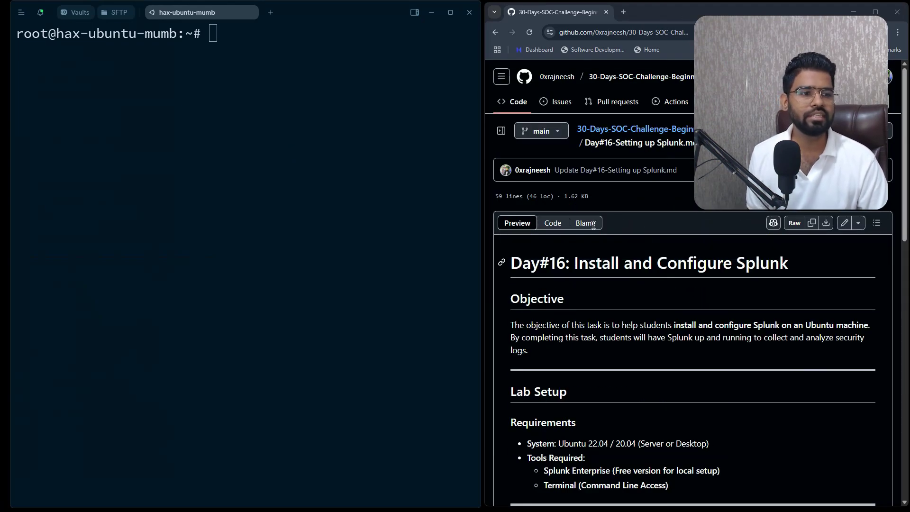
left_click_drag(542, 267, 668, 268)
left_click_drag(788, 266, 540, 269)
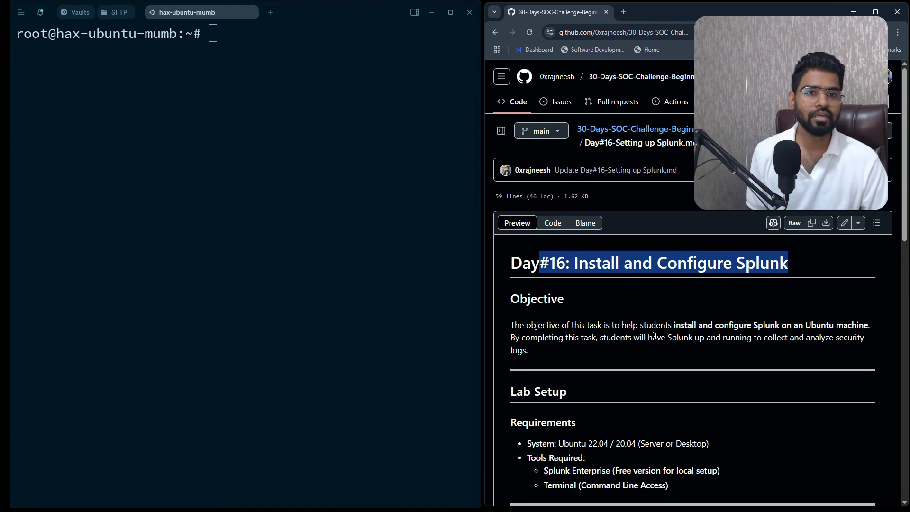
scroll(650, 335, "down", 5)
Run uname -a to show the kernel: Linux 5.15.0-134-generic, Ubuntu, x86_64
left_click(224, 98)
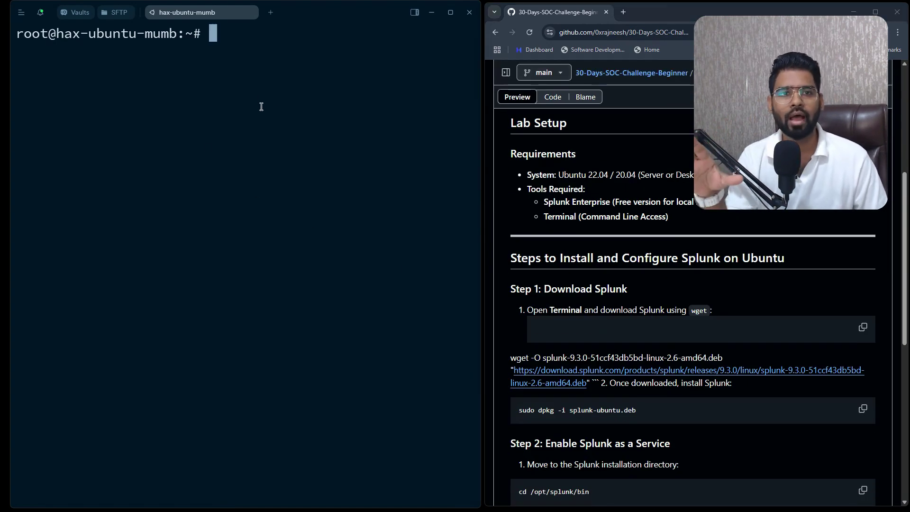
scroll(633, 243, "up", 6)
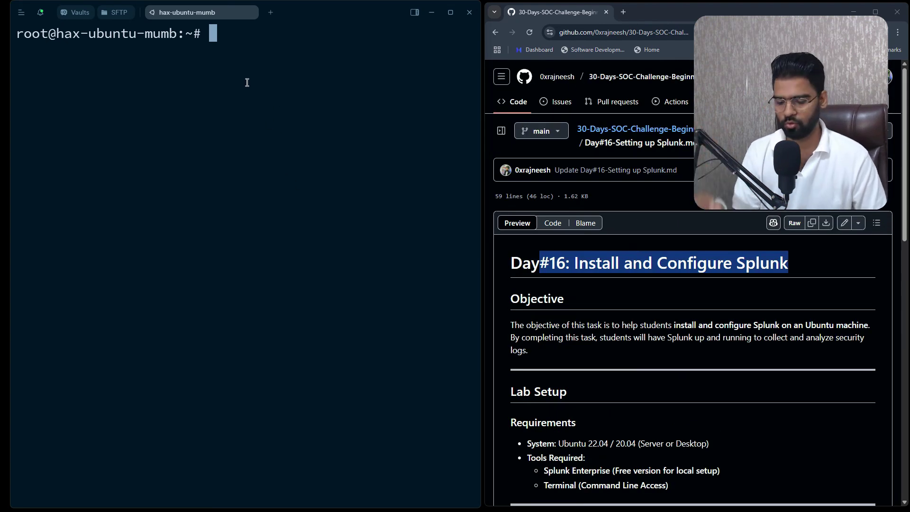
type("uname ")
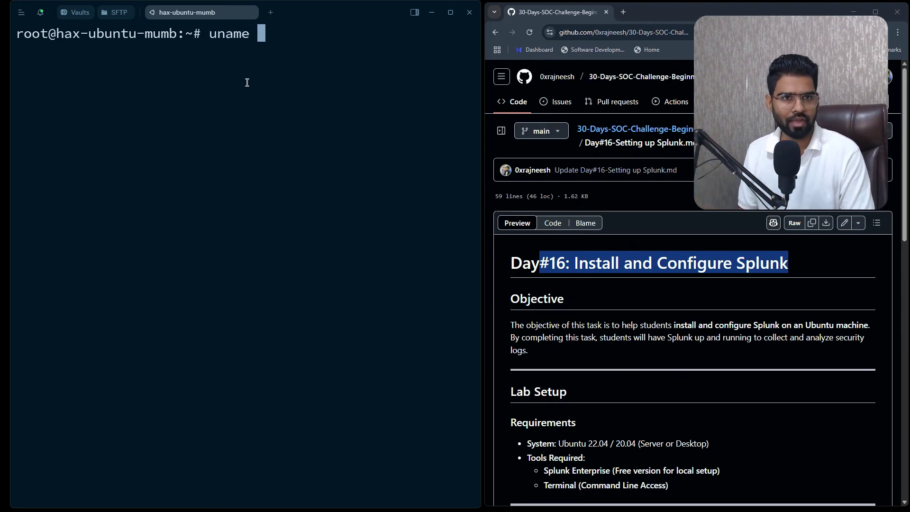
type("-a")
key("Return")
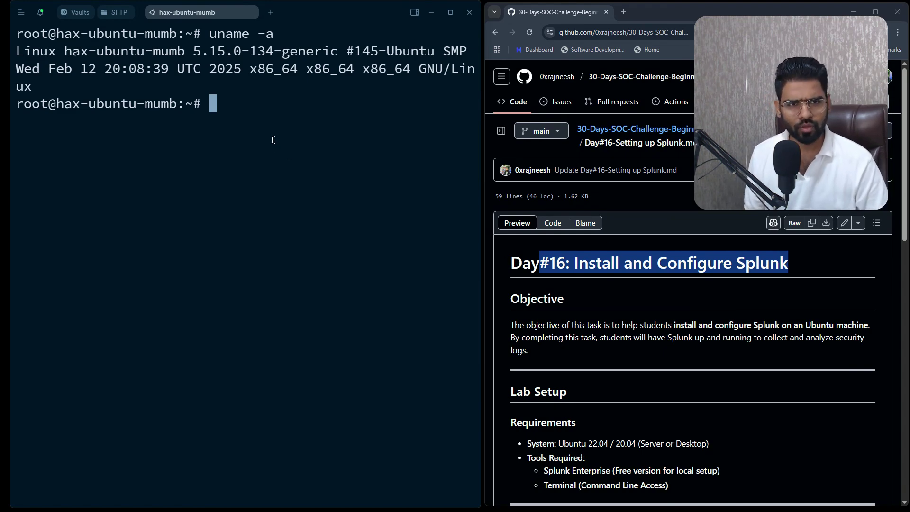
Run apt update, which reports 16 upgradable packages, then clear the screen with Ctrl+L
type("aptr")
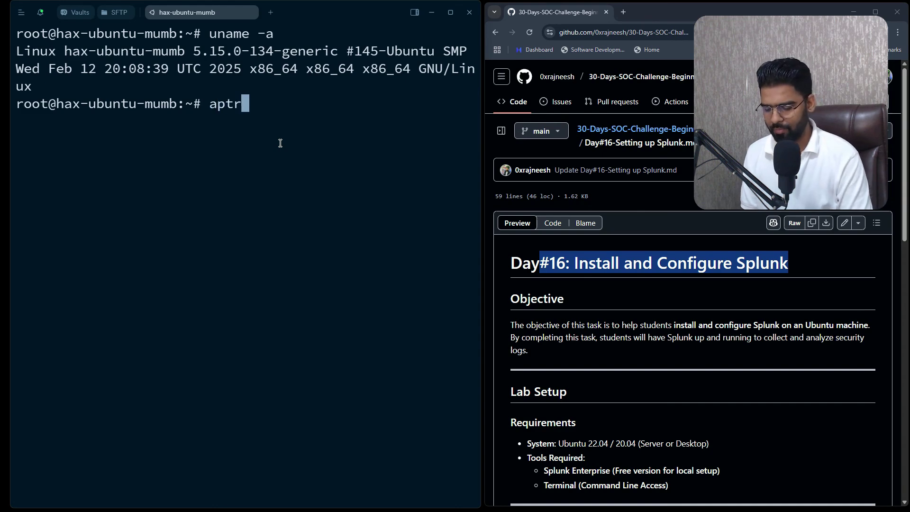
key("BackSpace")
key("BackSpace")
type("t update")
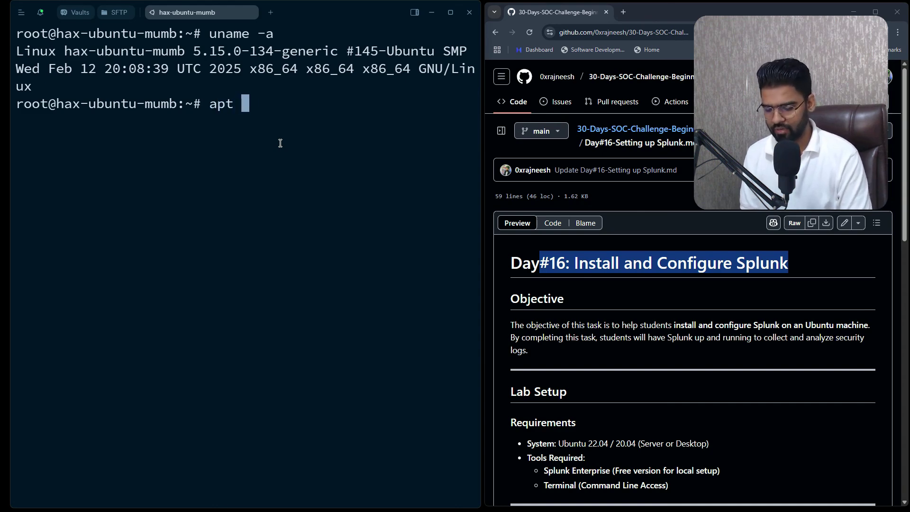
key("Return")
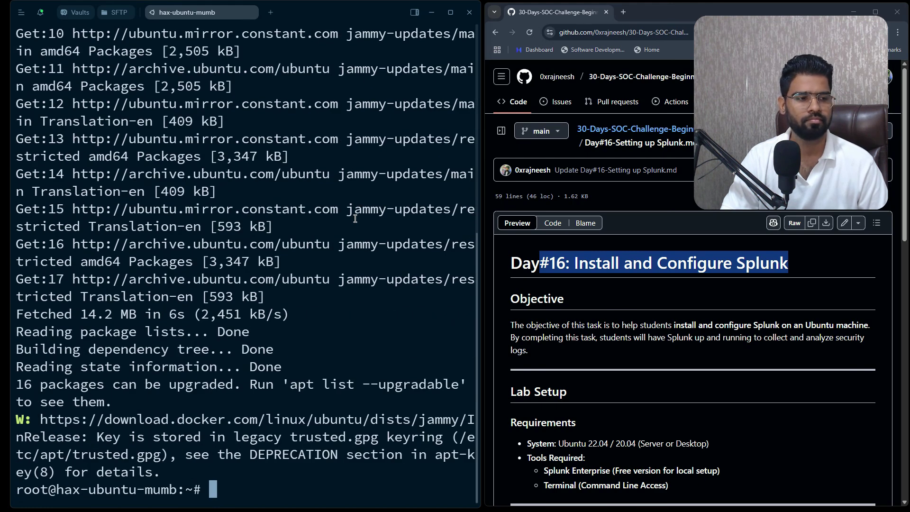
scroll(640, 362, "down", 5)
key("ctrl+l")
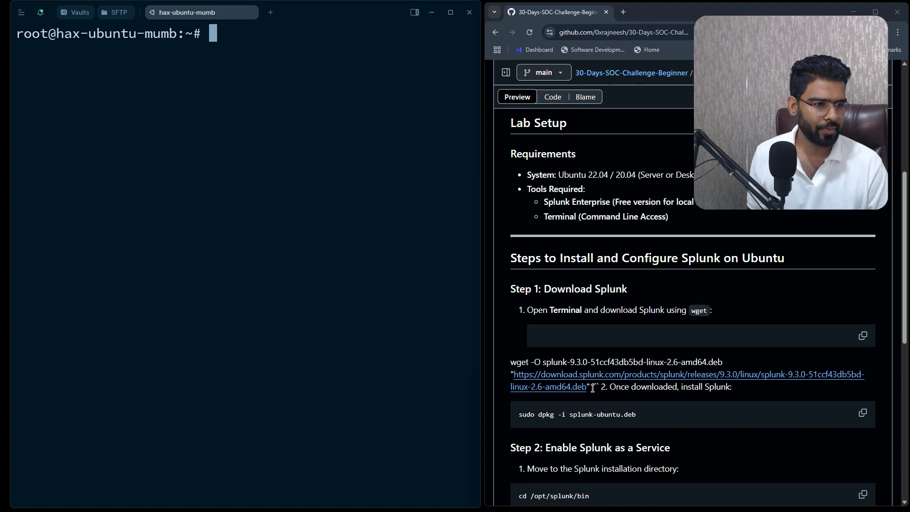
Paste the guide's wget command to download the 721M splunk-9.3.0 .deb from download.splunk.com
left_click_drag(593, 388, 511, 363)
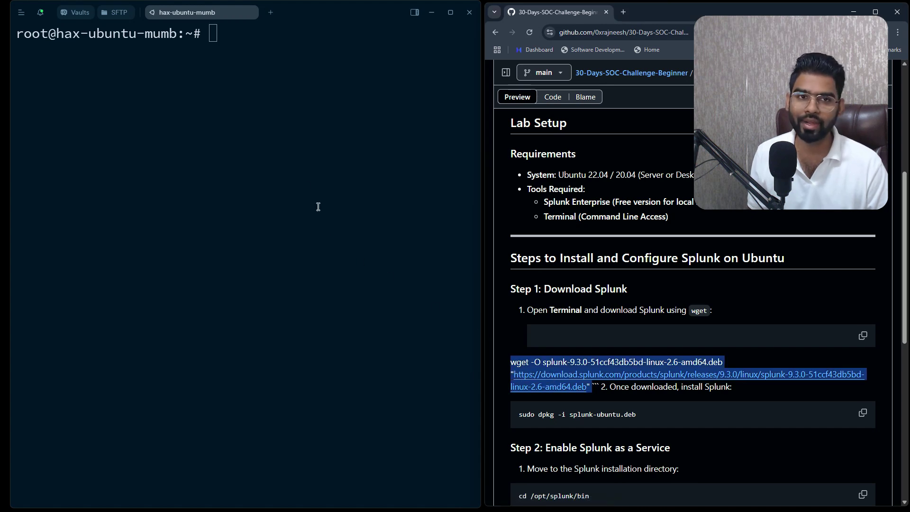
left_click(231, 67)
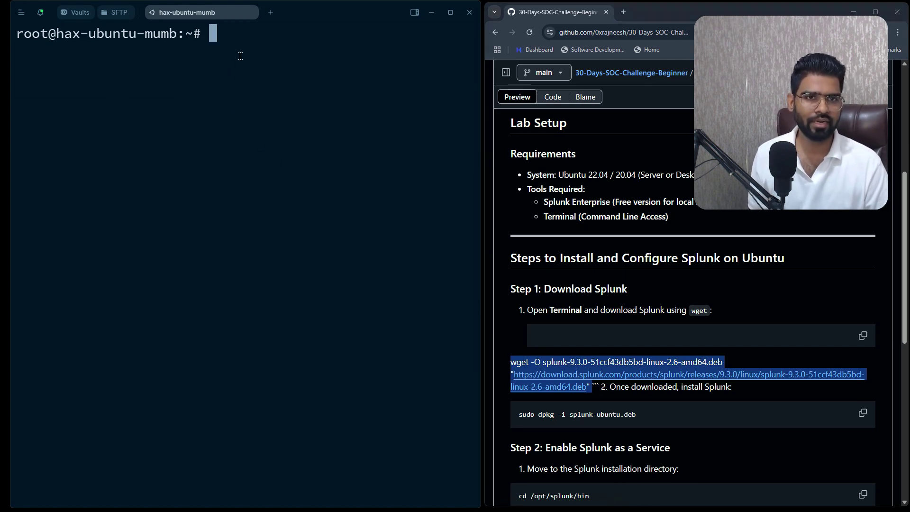
type("wget -O splunk-9.3.0-51ccf43db5bd-linux-2.6-amd64.deb \"https://download.splunk.com/products/splunk/releases/9.3.0/linux/splunk-9.3.0-51ccf43db5bd-linux-2.6-amd64.deb\"")
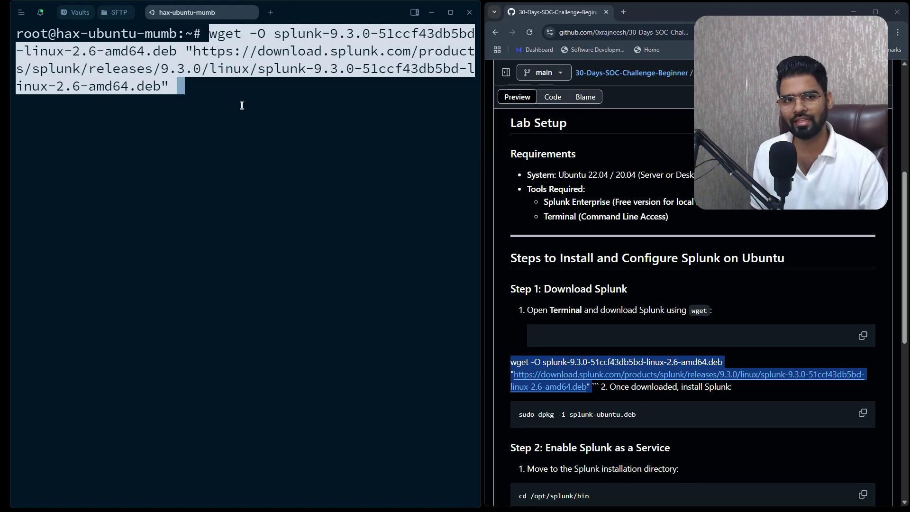
key("Return")
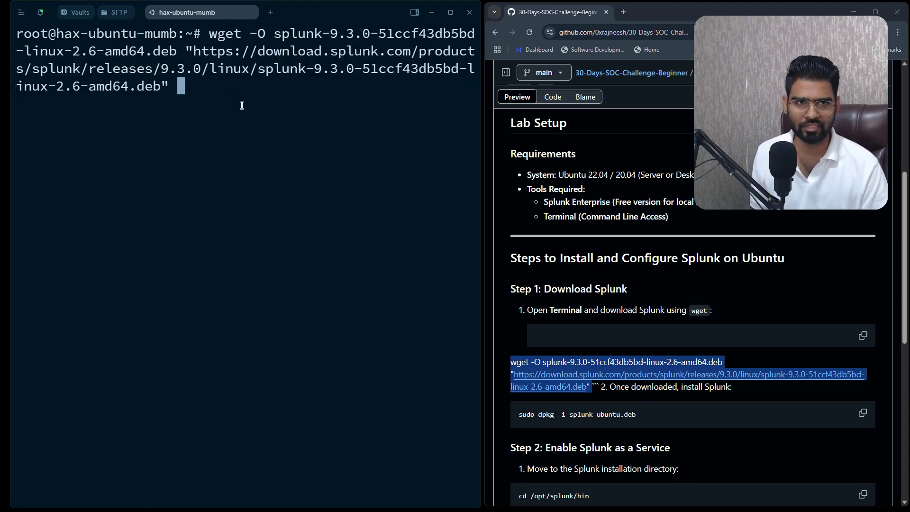
key("Return")
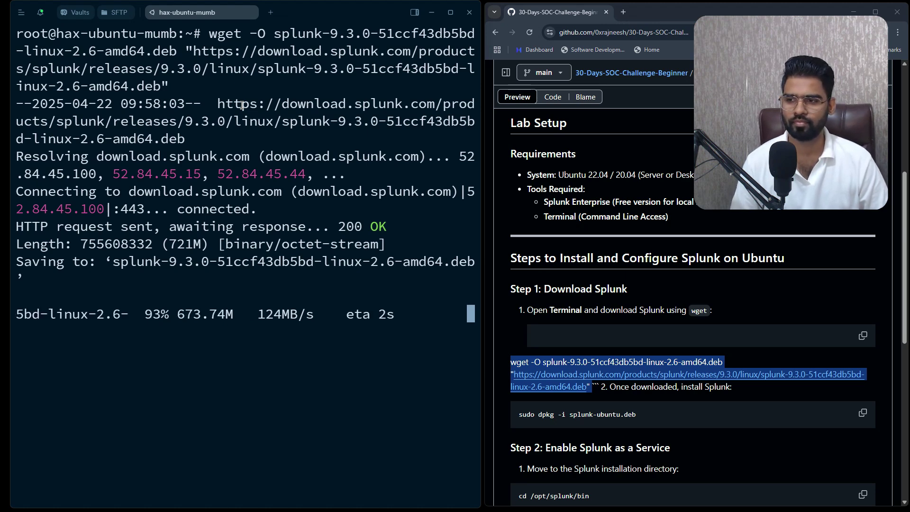
Install the downloaded splunk-9.3.0-51ccf43db5bd-linux-2.6-amd64.deb package with dpkg -i
type("ls")
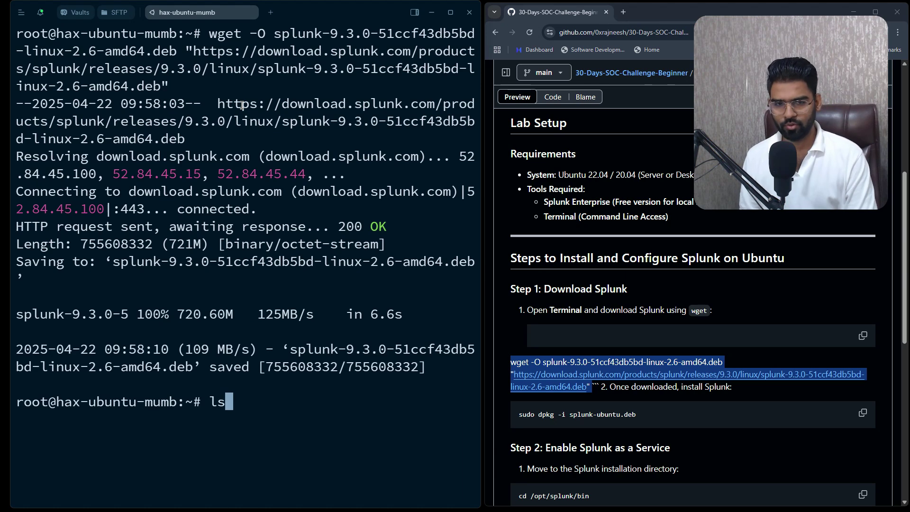
key("Return")
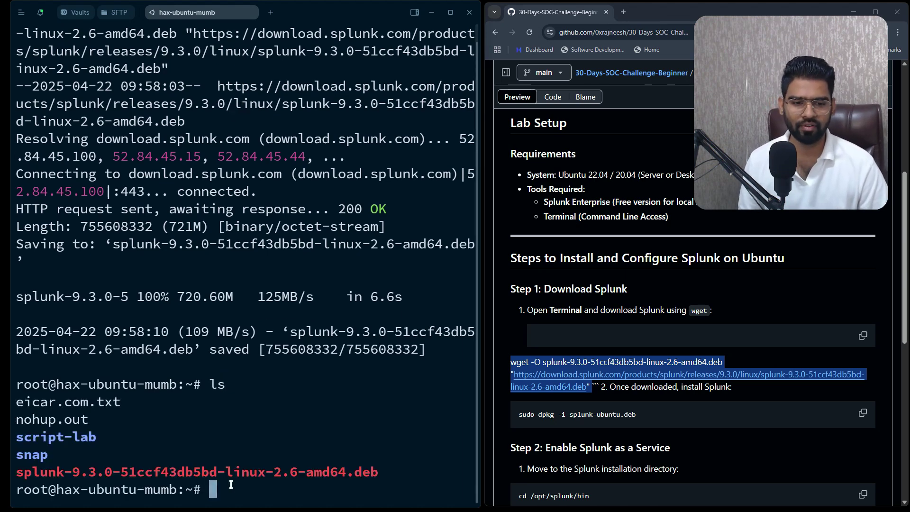
double_click(212, 472)
left_click(266, 443)
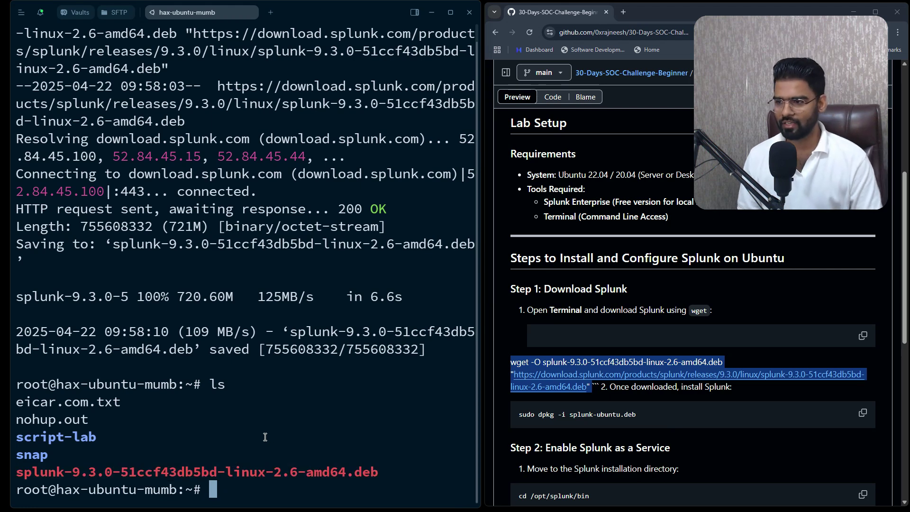
type("dpkg ")
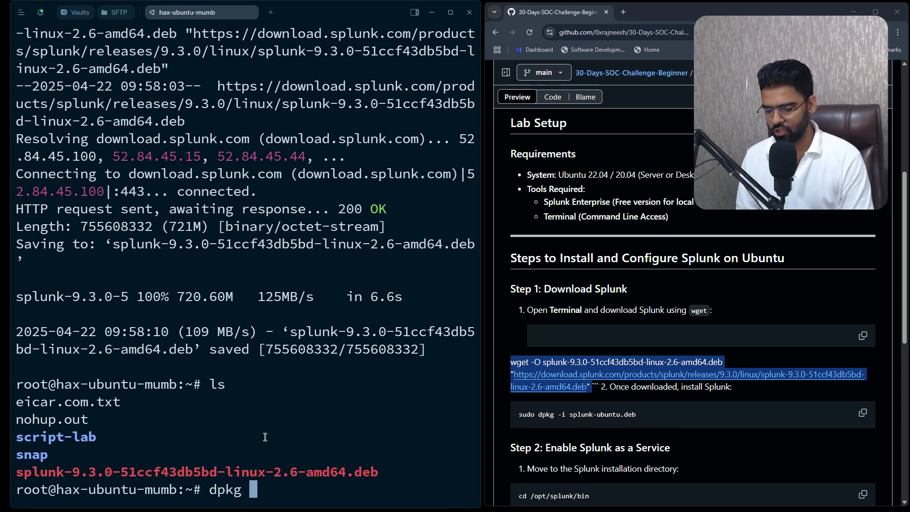
type("-i ")
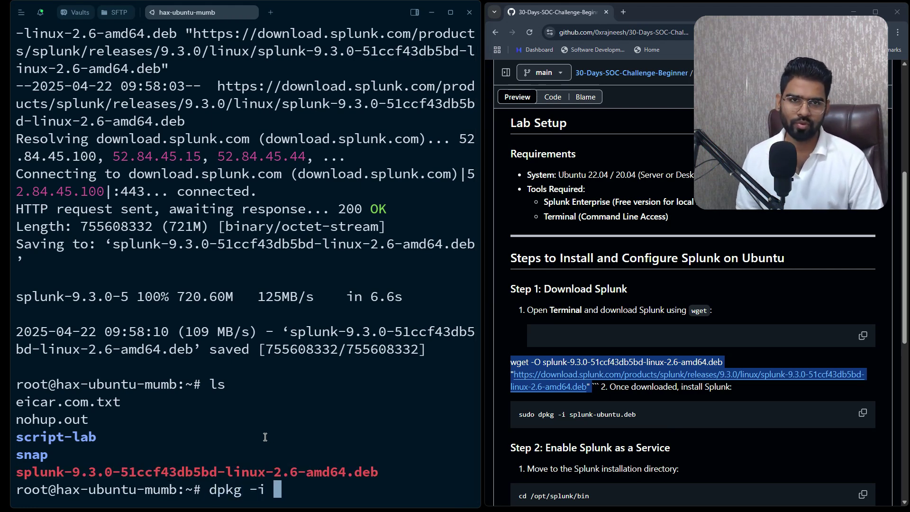
type("sp")
key("Tab")
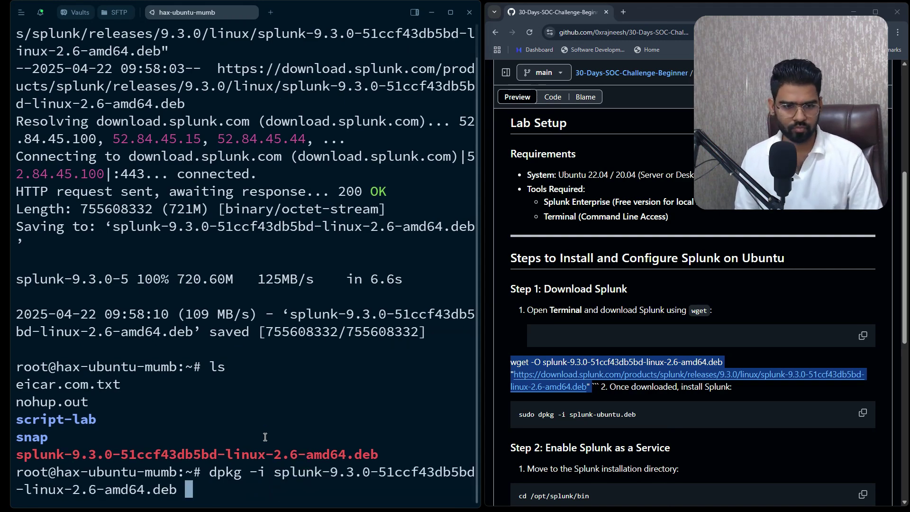
key("Return")
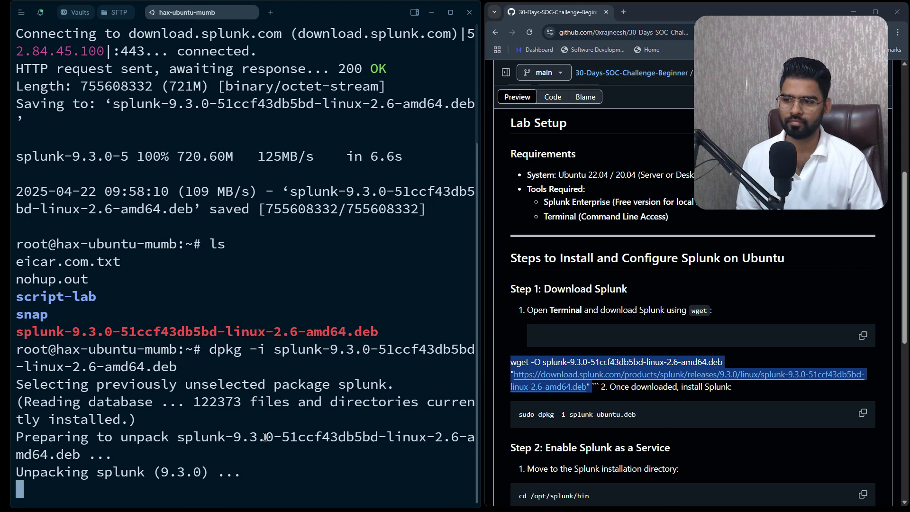
key("Return")
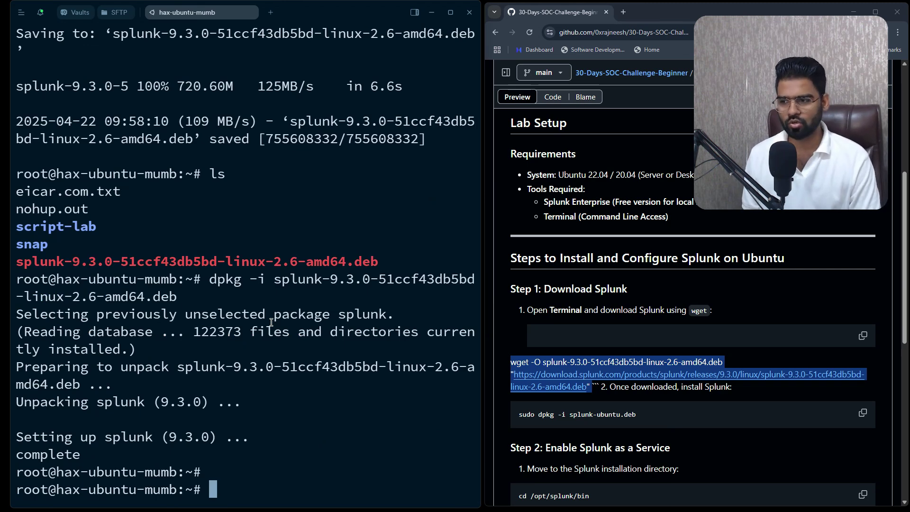
Change into /opt/splunk/bin and list its executables
type("cd /")
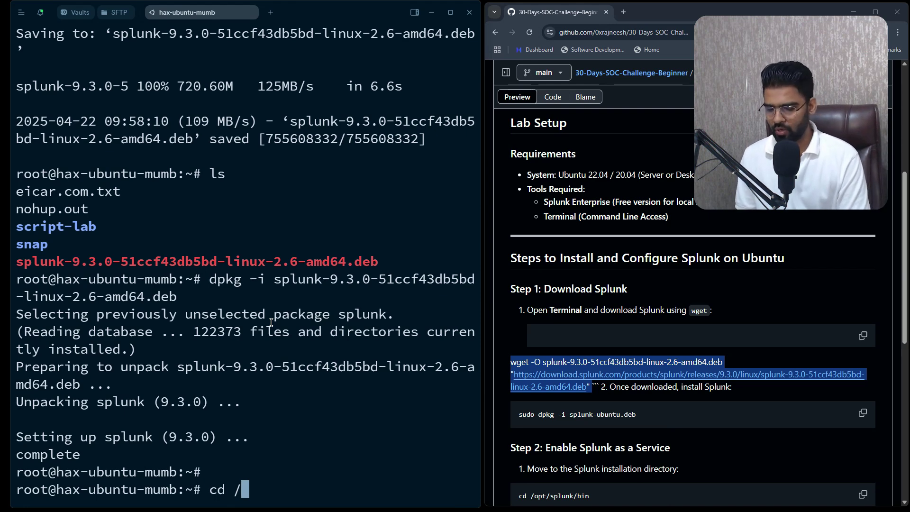
type("opt/s")
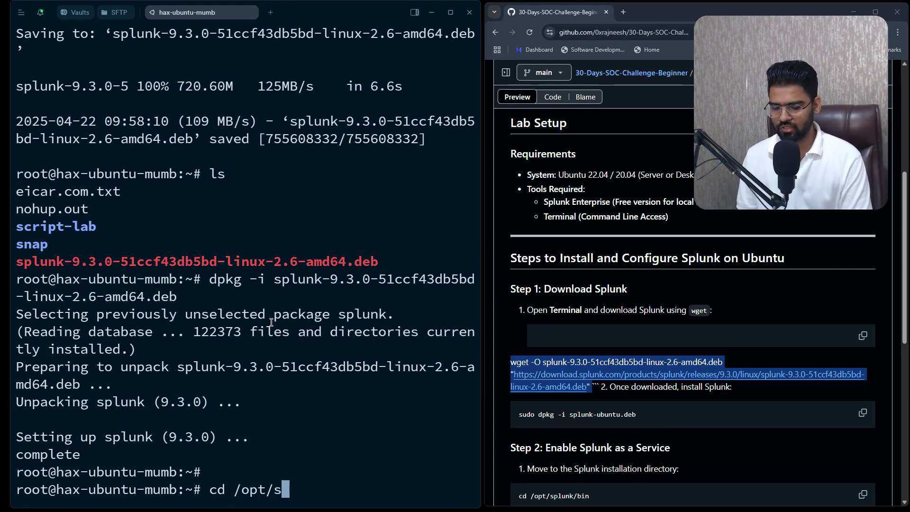
type("plunk/bin/")
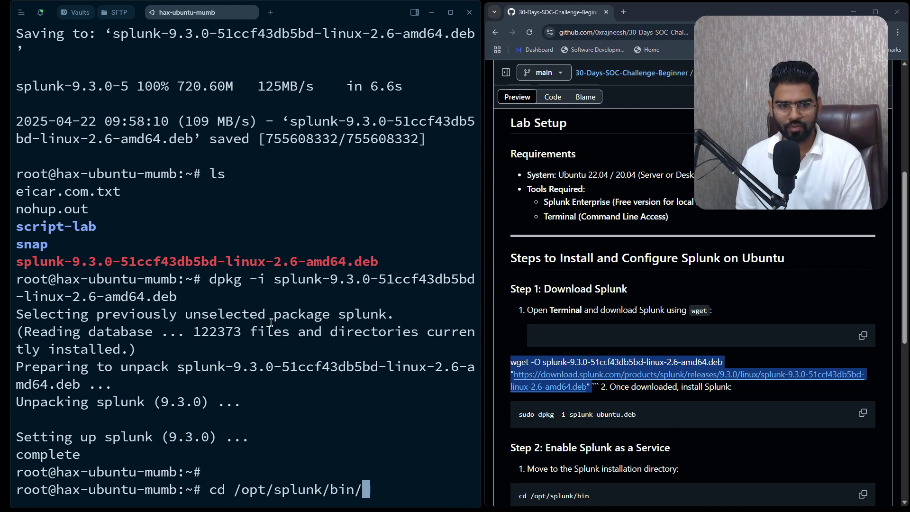
key("Return")
type("ls")
key("Return")
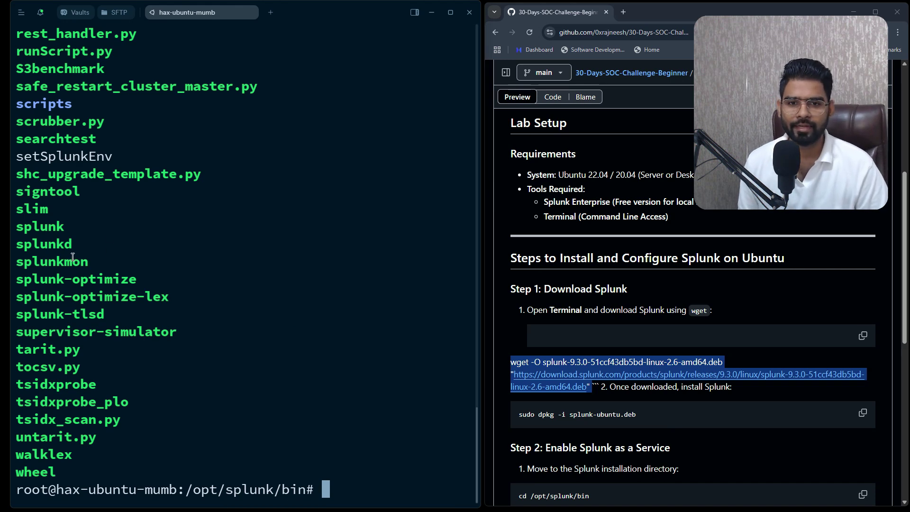
Run ./splunk start from the bin folder to launch Splunk for the first time
scroll(99, 258, "up", 14)
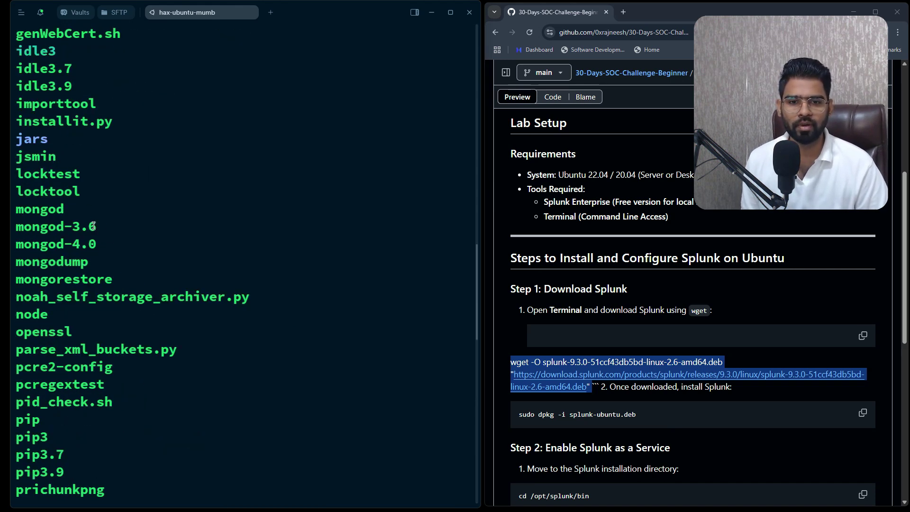
scroll(92, 230, "down", 9)
scroll(81, 239, "down", 5)
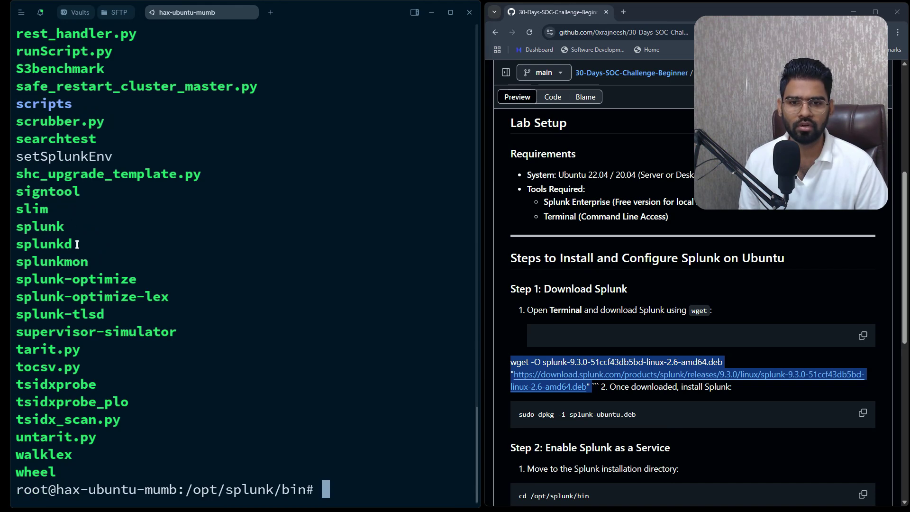
double_click(46, 228)
left_click(217, 278)
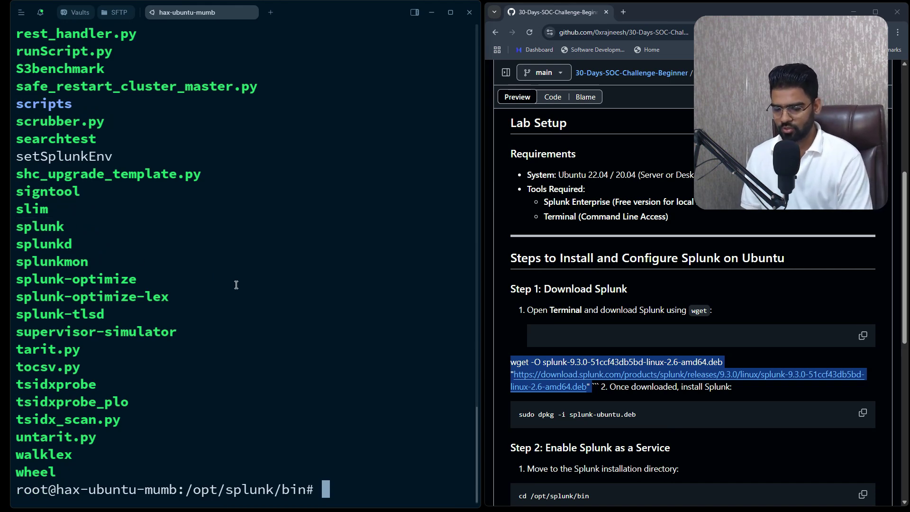
type("./splunk")
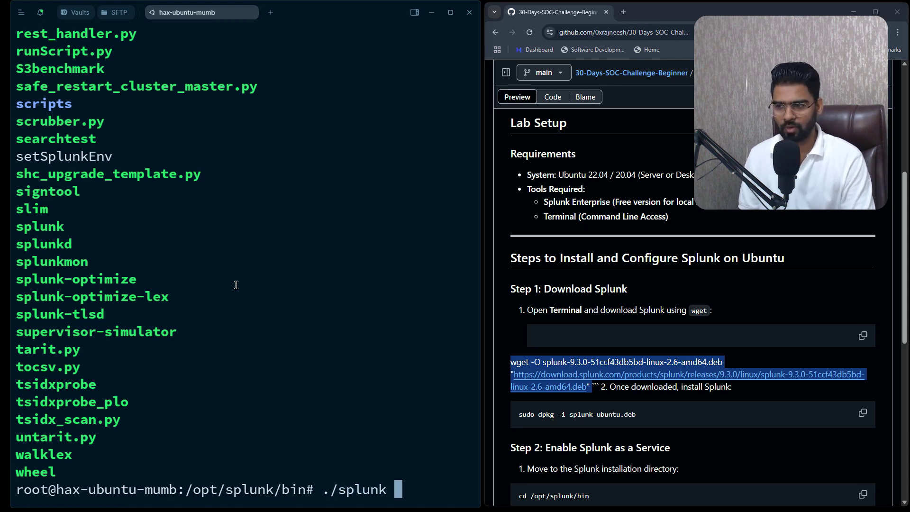
type(" start")
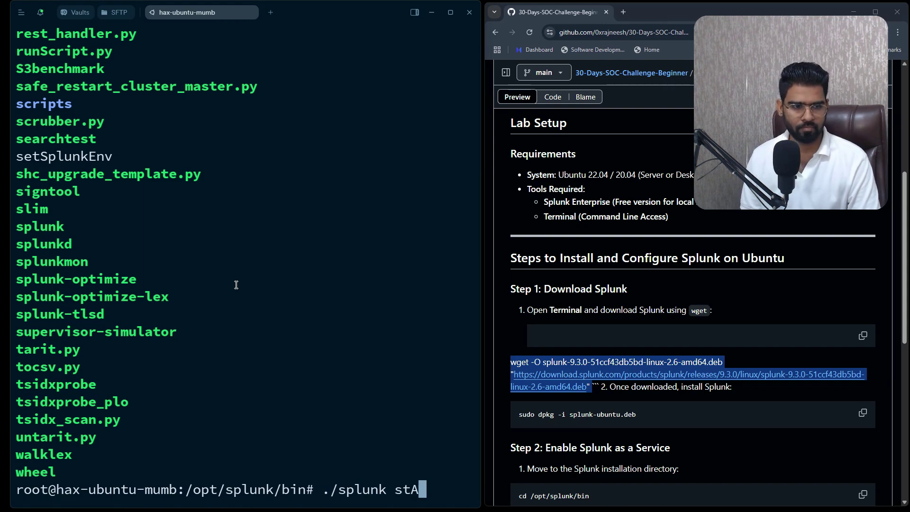
key("Return")
Page through the Splunk license agreement and accept it with y
key("space")
key("space")
key("space")
key("space")
key("space")
key("space")
key("space")
key("space")
key("space")
key("space")
key("space")
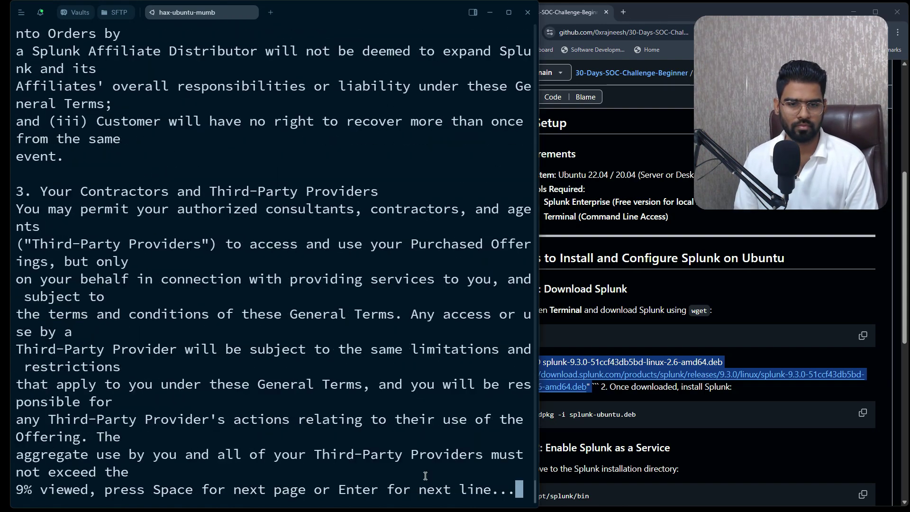
key("space")
key("space")
key("space")
key("space")
key("space")
key("space")
key("space")
key("space")
key("space")
key("space")
key("space")
key("space")
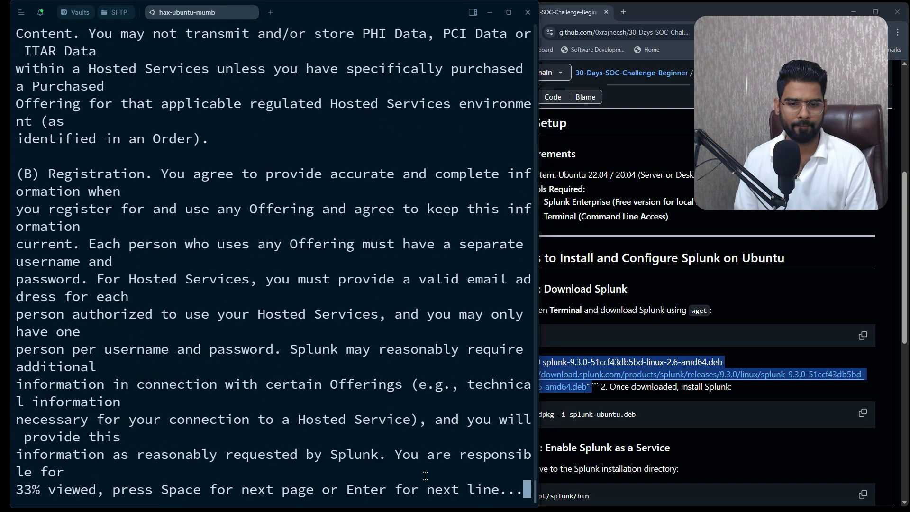
key("space")
key("space")
key("space")
key("space")
key("space")
key("space")
key("space")
key("space")
key("space")
key("space")
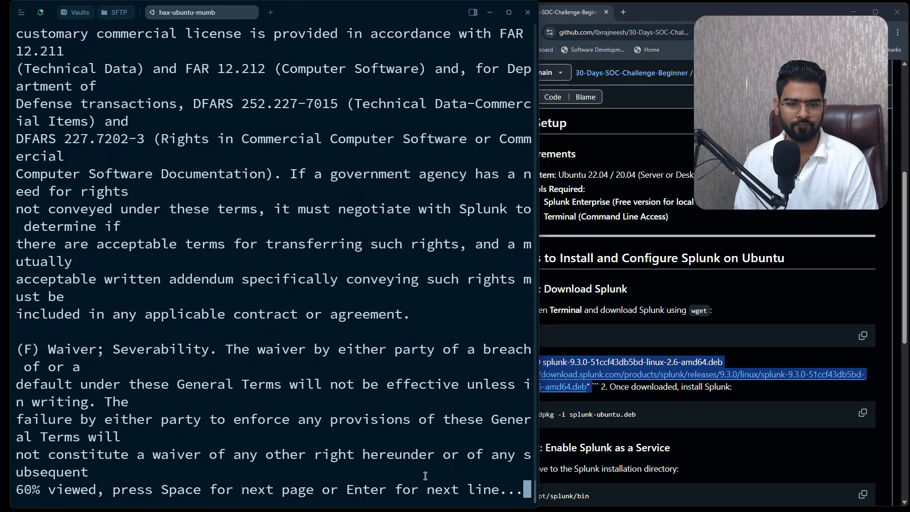
key("space")
key("space")
key("space")
key("space")
key("space")
key("space")
key("space")
key("space")
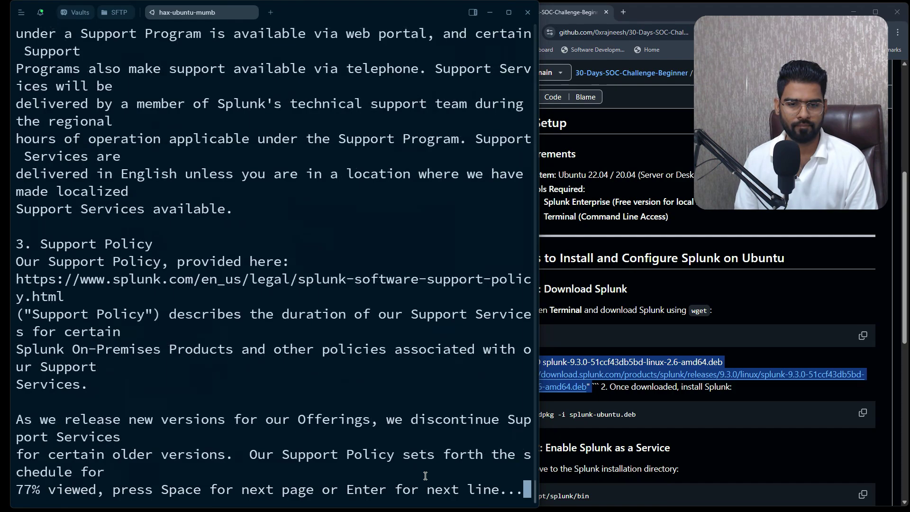
key("space")
key("space")
key("space")
key("space")
key("space")
key("space")
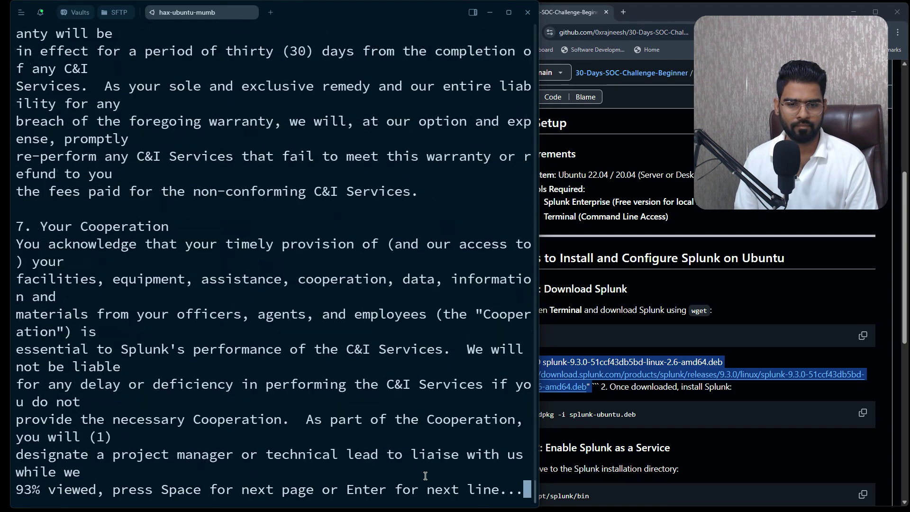
key("space")
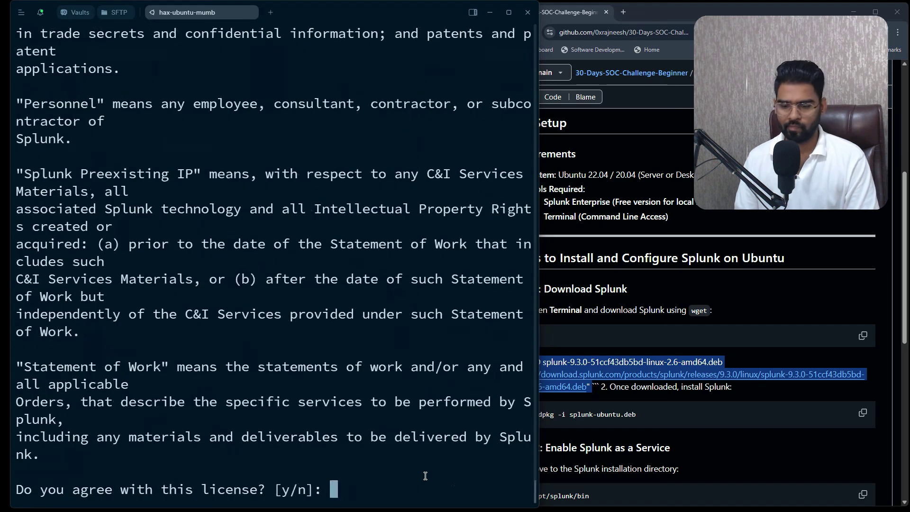
type("y")
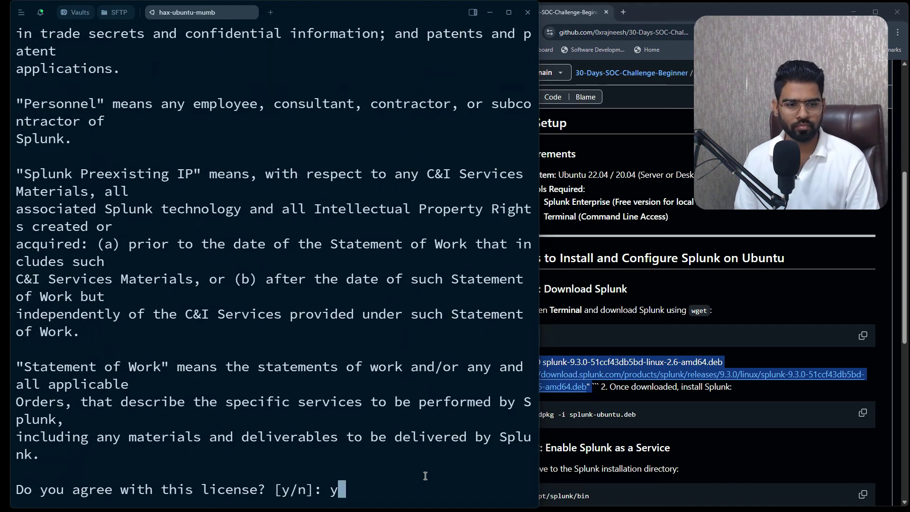
key("Return")
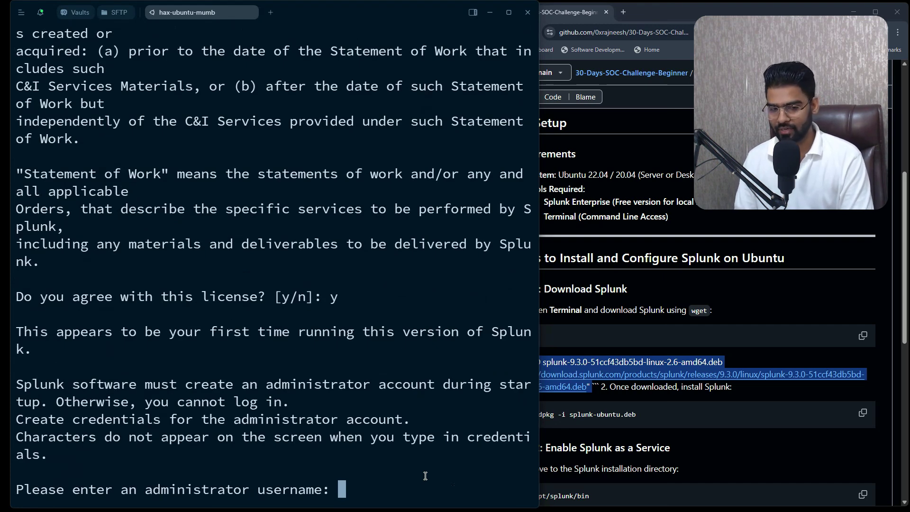
Set the administrator username to admin, then enter and confirm its password
type("admin")
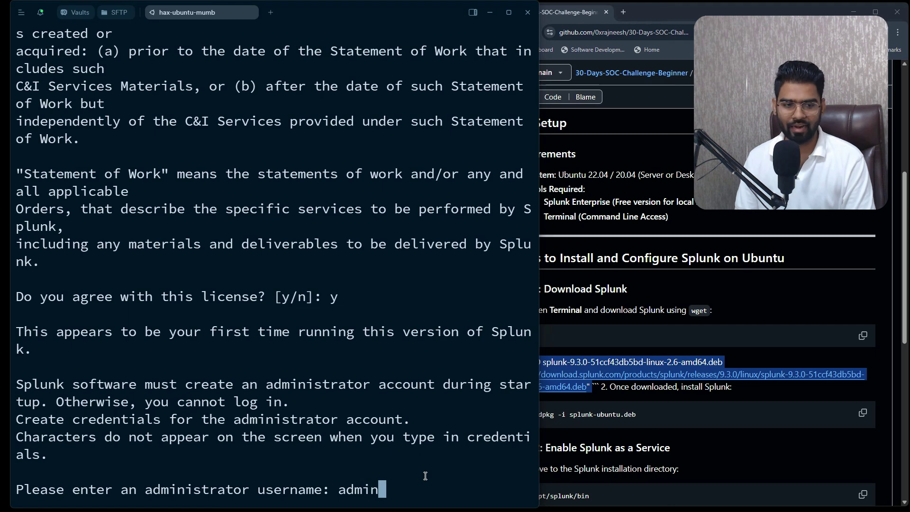
key("Return")
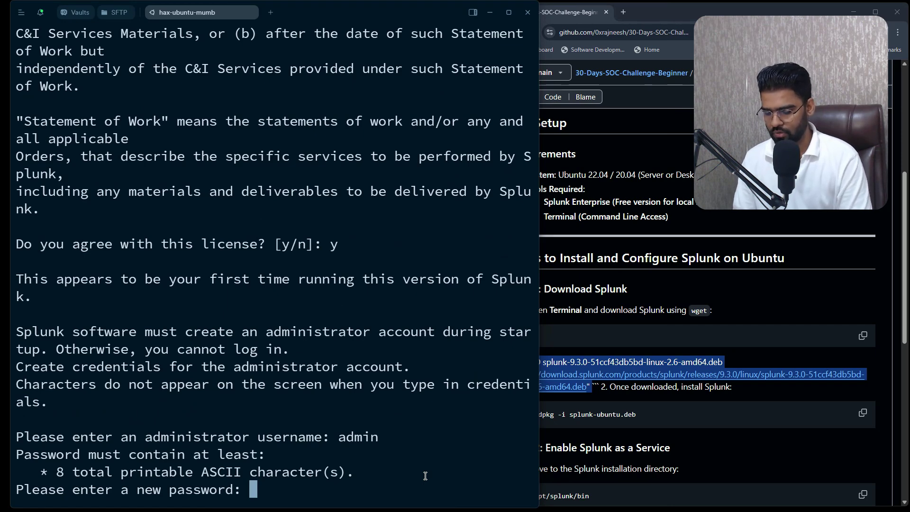
key("Return")
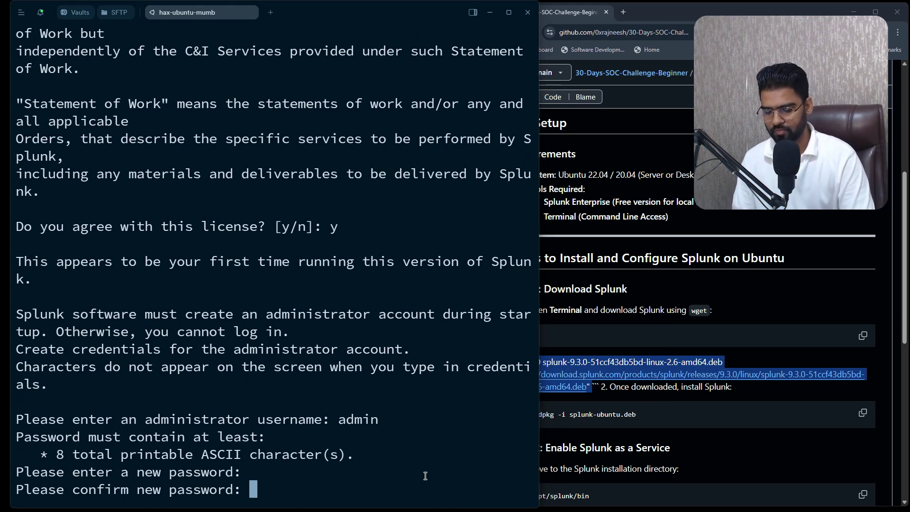
key("Return")
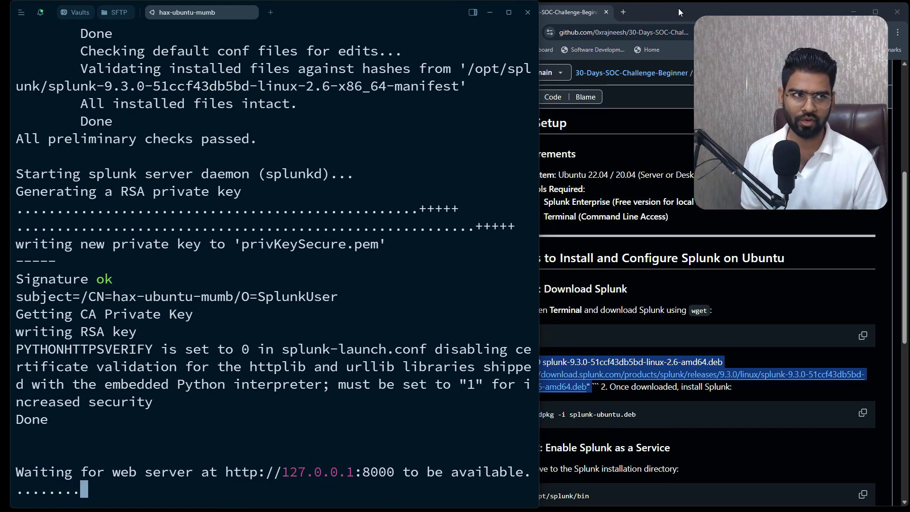
left_click(624, 11)
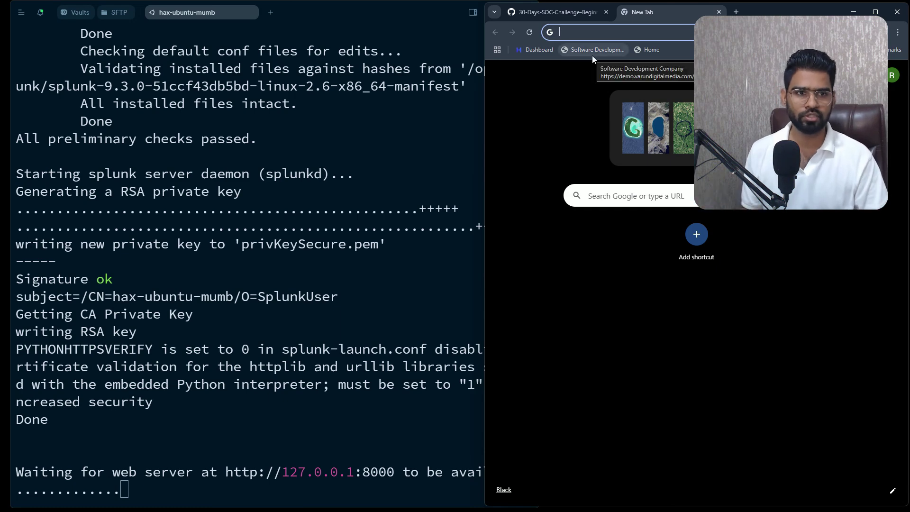
left_click(356, 286)
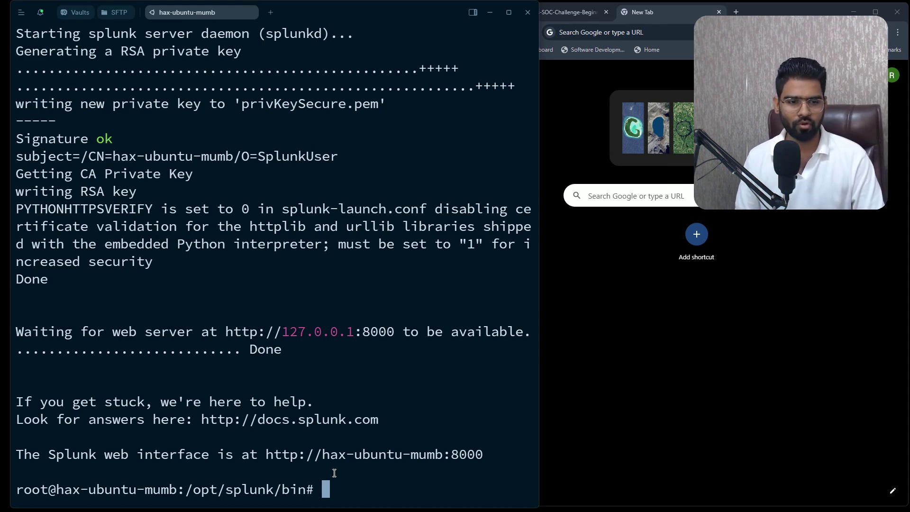
Stop Splunk by editing the previous command into ./splunk stop
key("Up")
key("BackSpace")
key("BackSpace")
key("BackSpace")
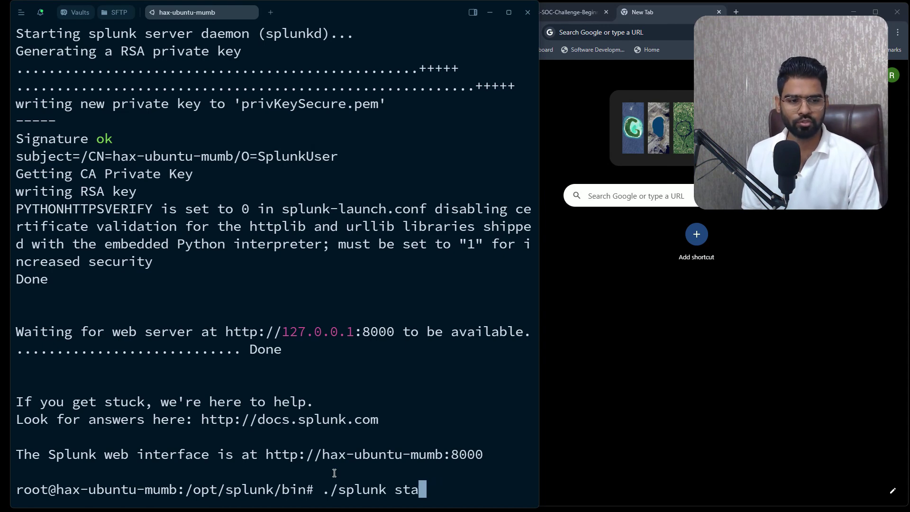
type("op")
key("Return")
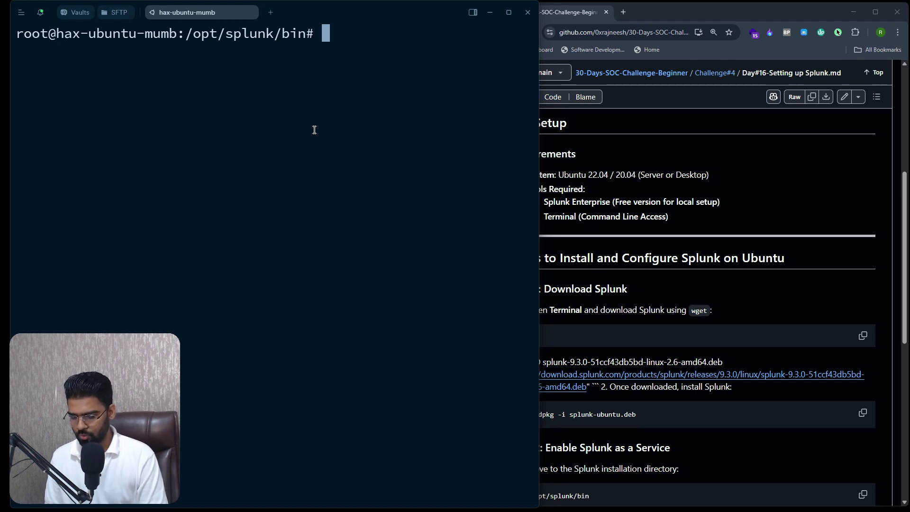
Change into the /opt/splunk/etc folder
type("c")
key("BackSpace")
type("cd ")
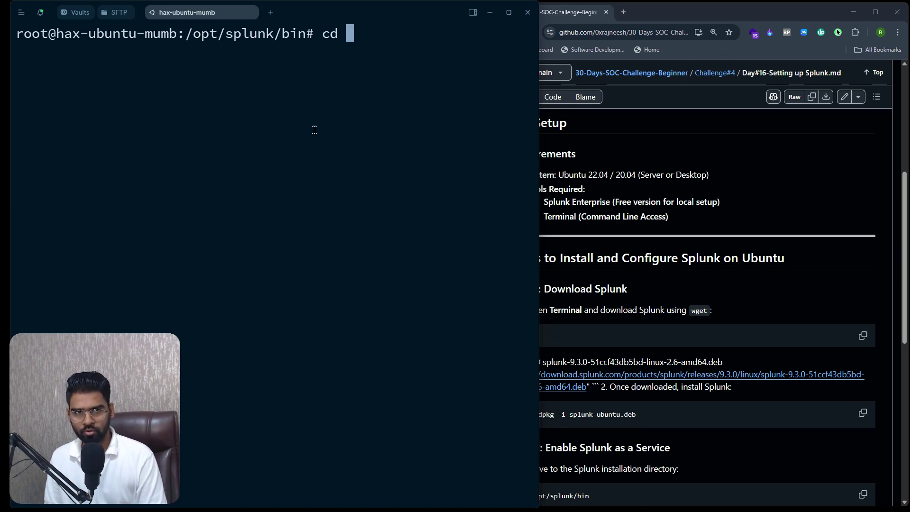
type("/opt/spl")
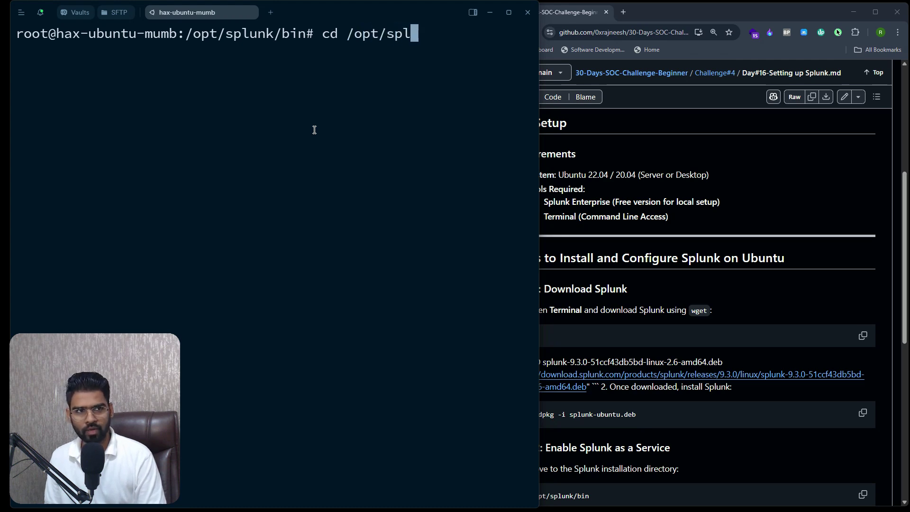
key("Tab")
type("e")
key("Tab")
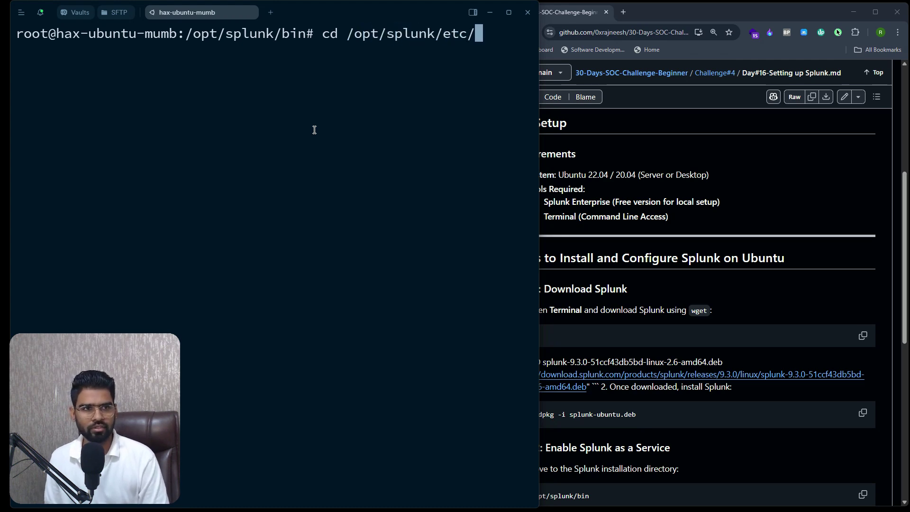
key("Return")
List the configuration files and open splunk-launch.conf in nano
type("nano")
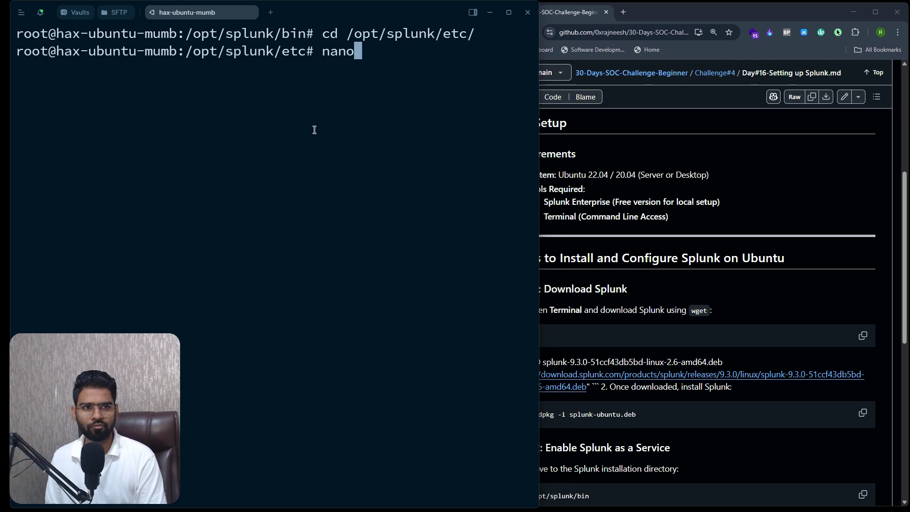
key("Return")
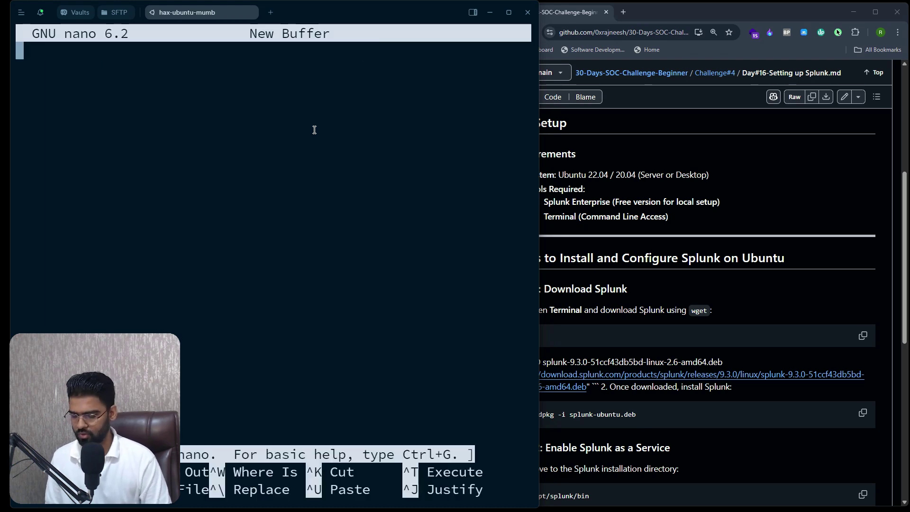
key("ctrl+x")
type("ls")
key("Return")
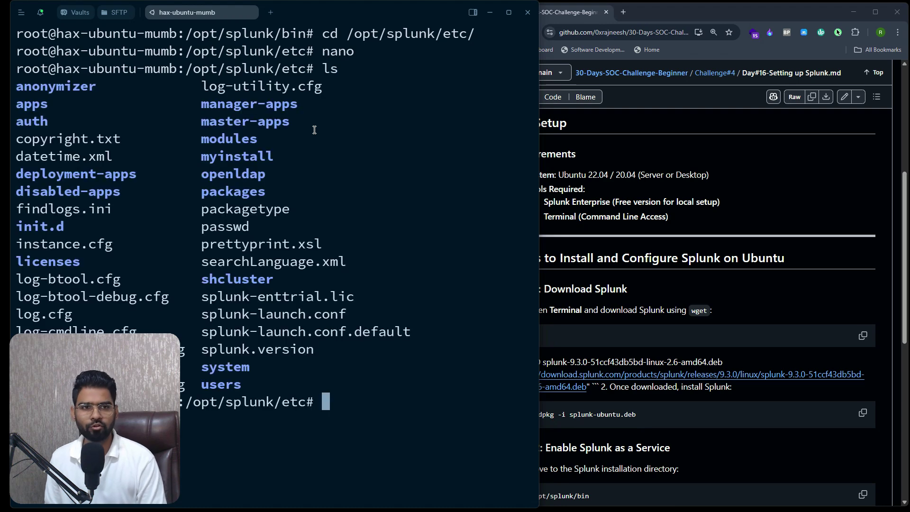
double_click(275, 314)
left_click(275, 314)
double_click(275, 314)
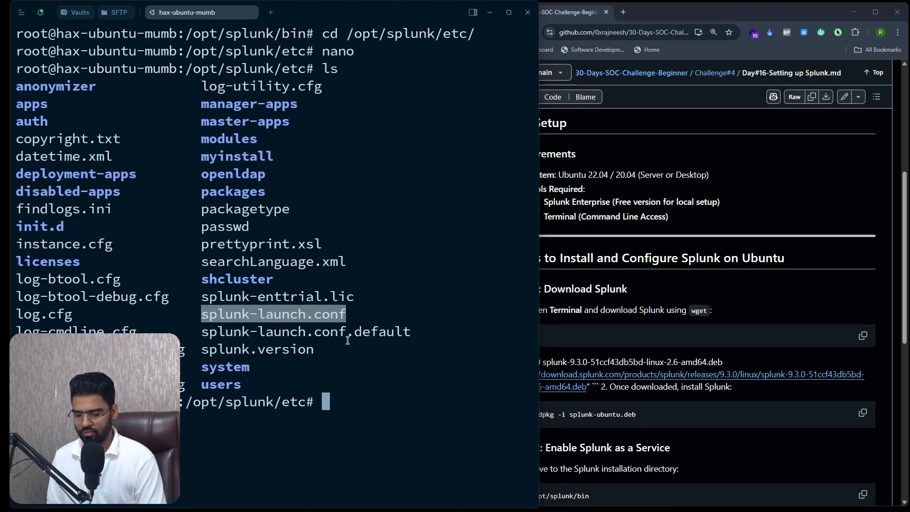
type("nano splunk")
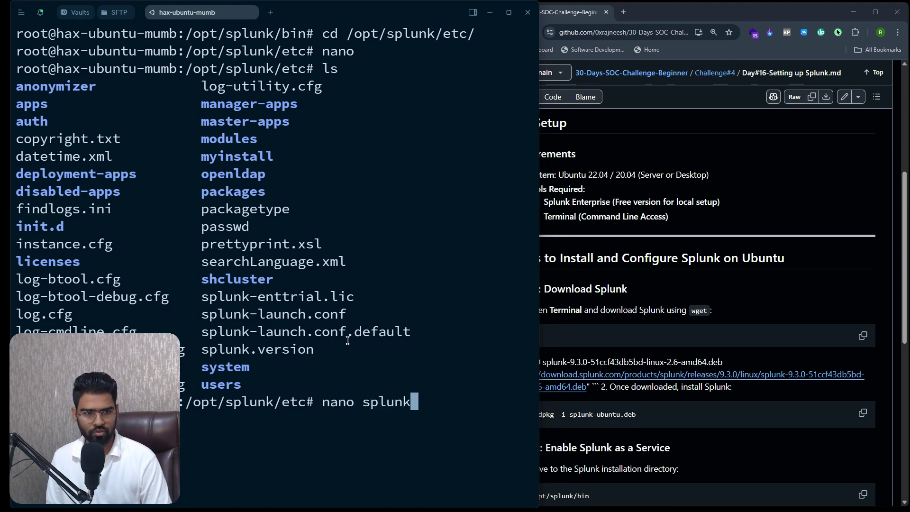
type("-launch.conf")
key("Return")
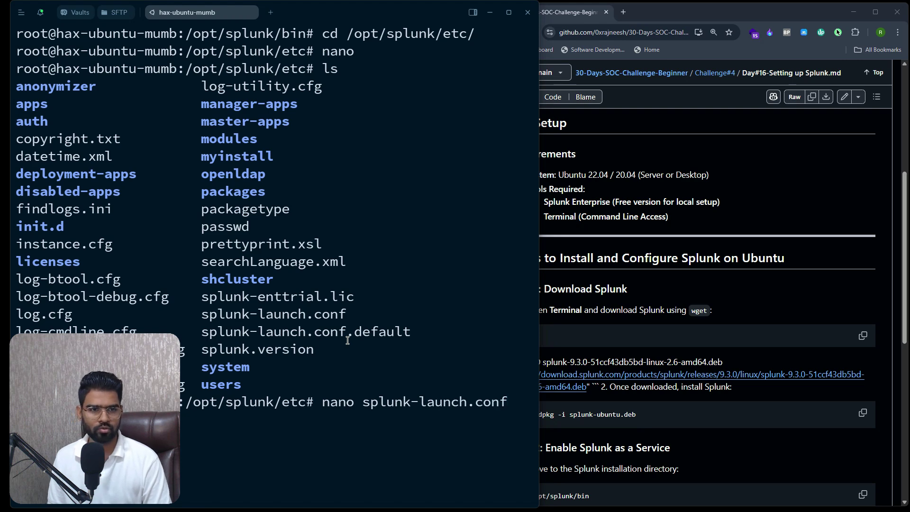
Add SPLUNK_BINDIP=0.0.0.0 below SPLUNK_HOME in splunk-launch.conf and save the file
key("Down")
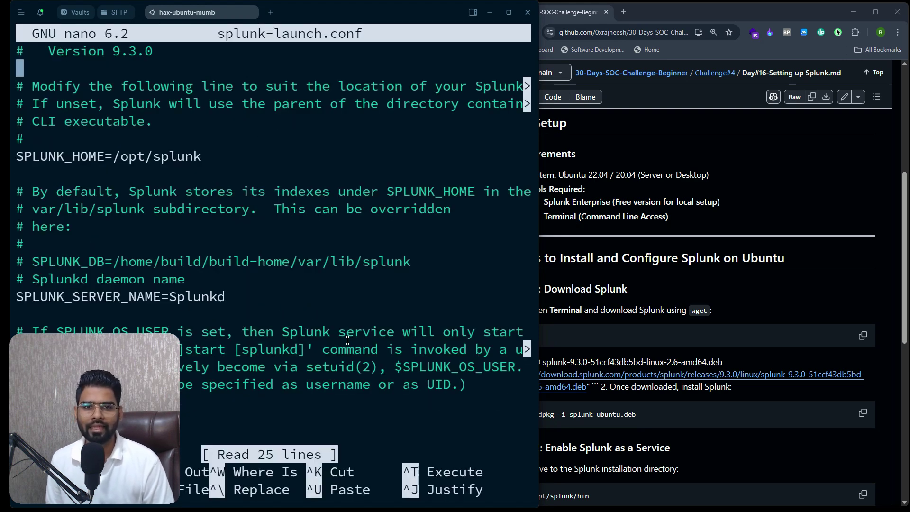
key("Down")
key("Down")
key("Down")
key("Down")
key("Down")
key("Down")
key("Down")
key("Down")
key("Down")
key("Down")
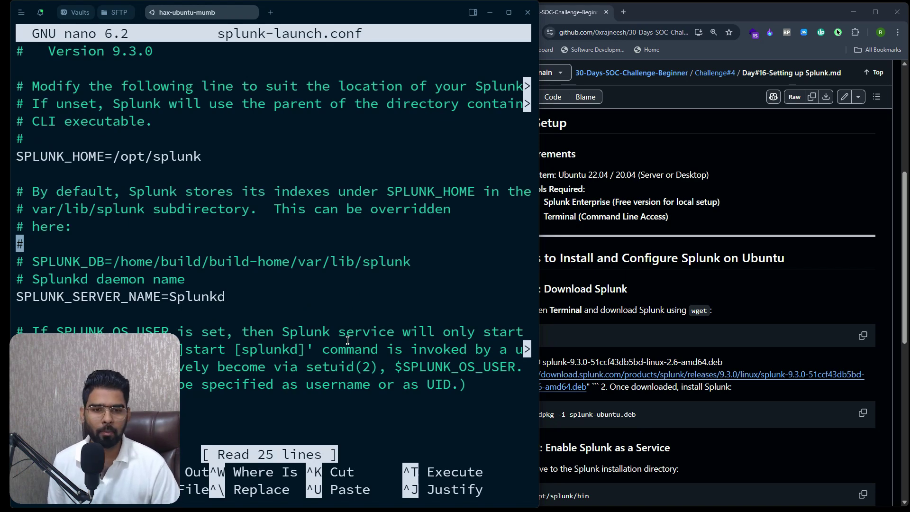
key("Down")
key("Down")
key("Down")
key("Down")
key("Down")
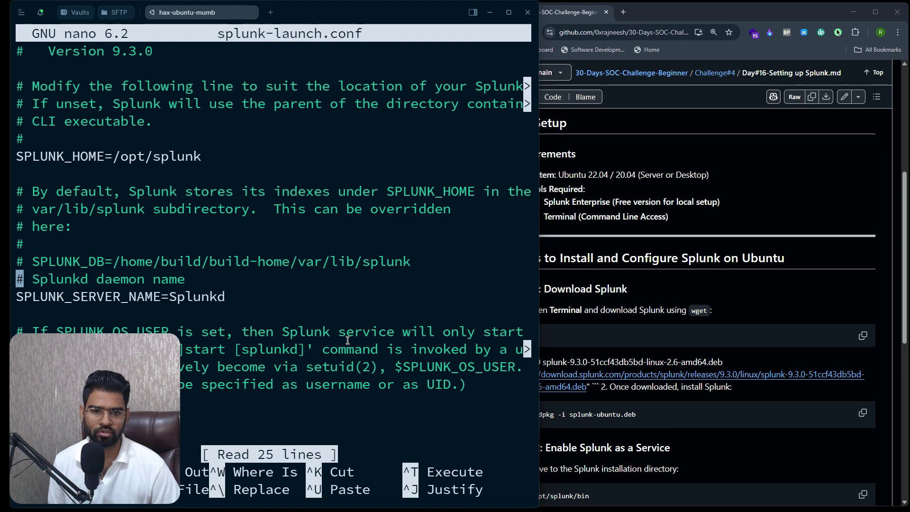
key("Down")
key("Down")
key("Down")
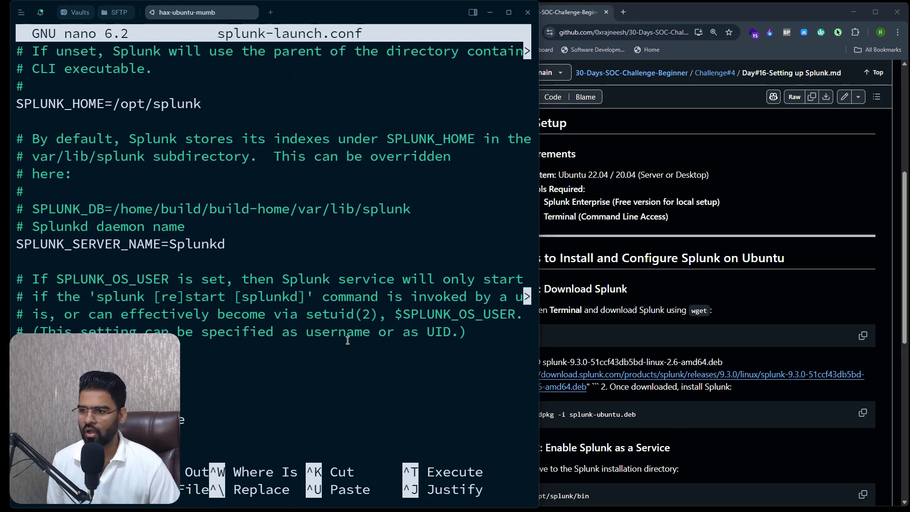
key("Up")
key("Up")
key("Up")
key("Up")
key("Up")
key("Up")
key("Up")
key("Up")
key("Up")
key("Up")
key("Up")
key("Up")
key("Up")
key("Down")
key("Down")
key("Down")
key("Down")
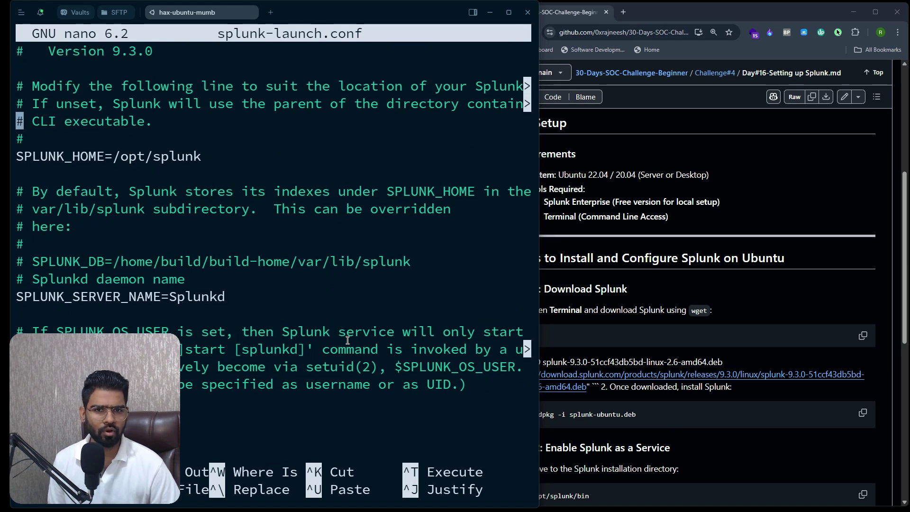
key("Down")
key("Down")
key("Down")
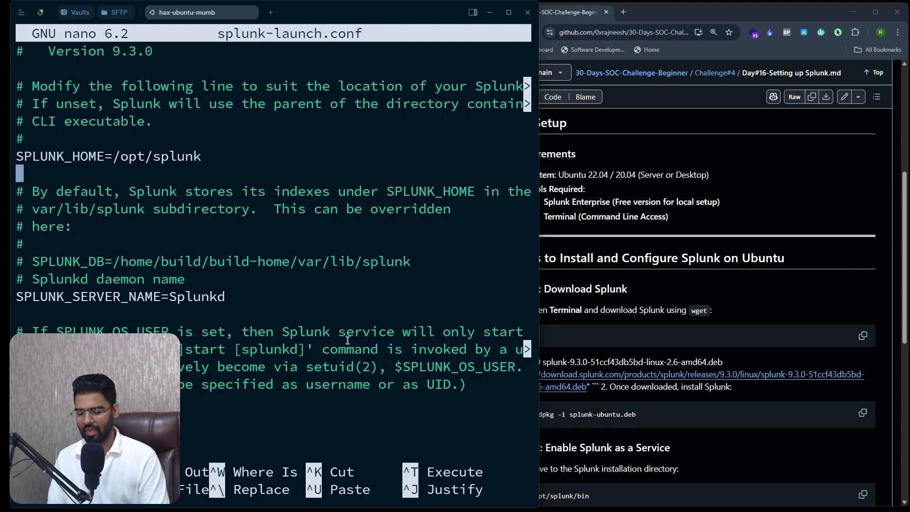
type("SPLUNK")
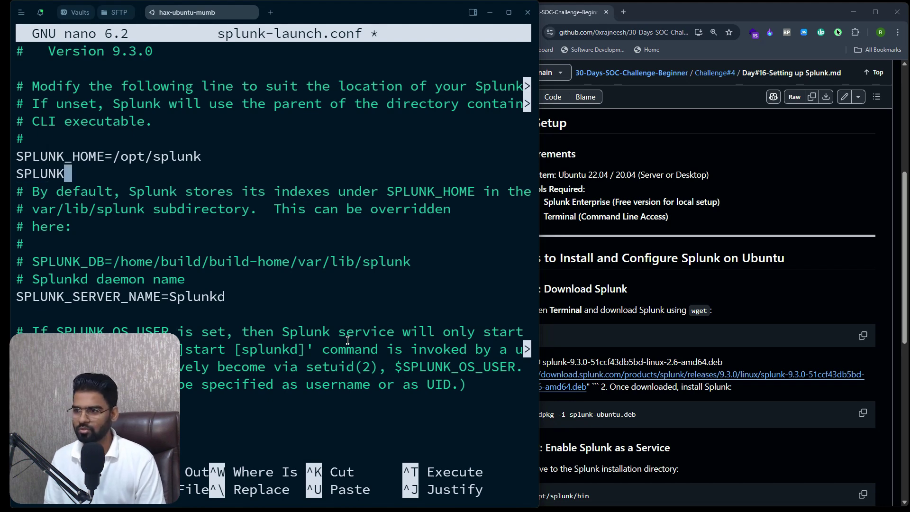
type("_BIND")
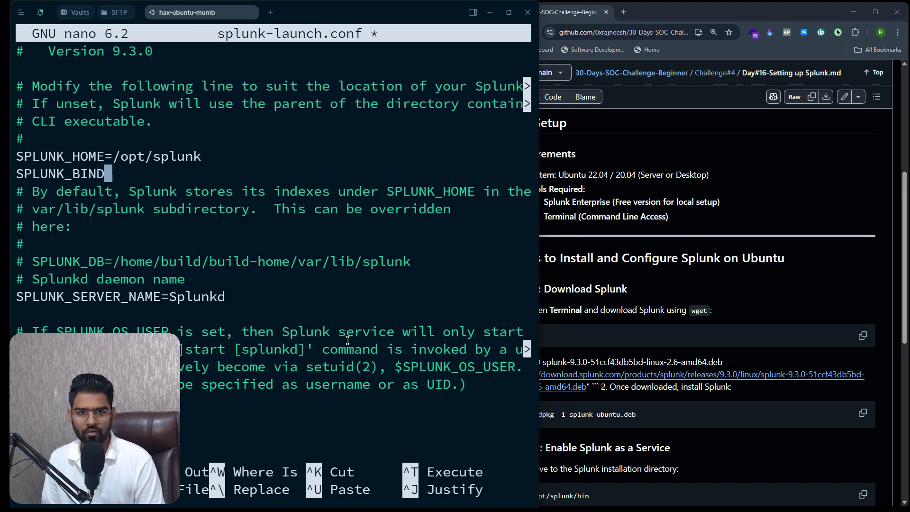
type("IP=")
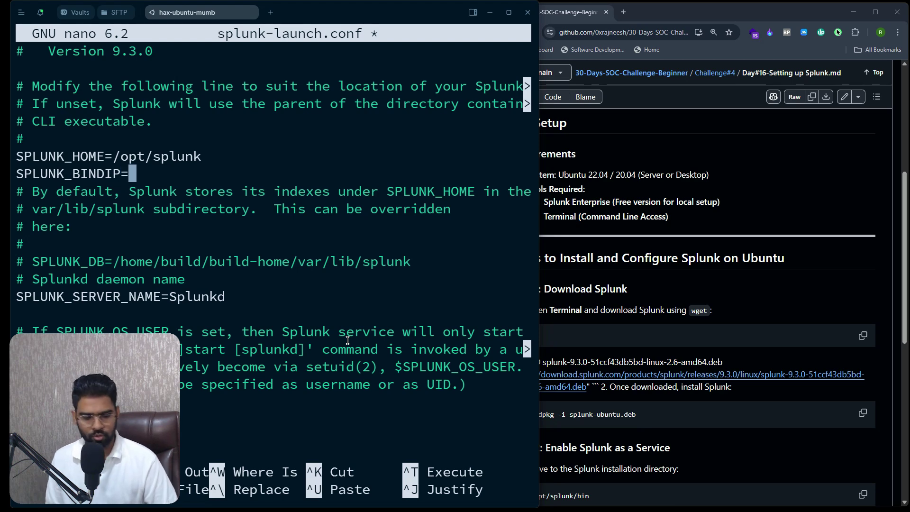
type("0.0.0.0")
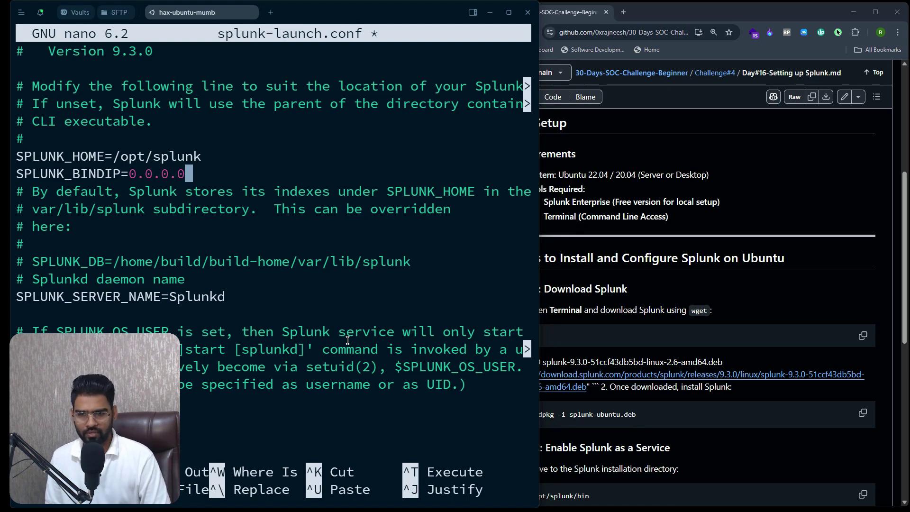
key("ctrl+o")
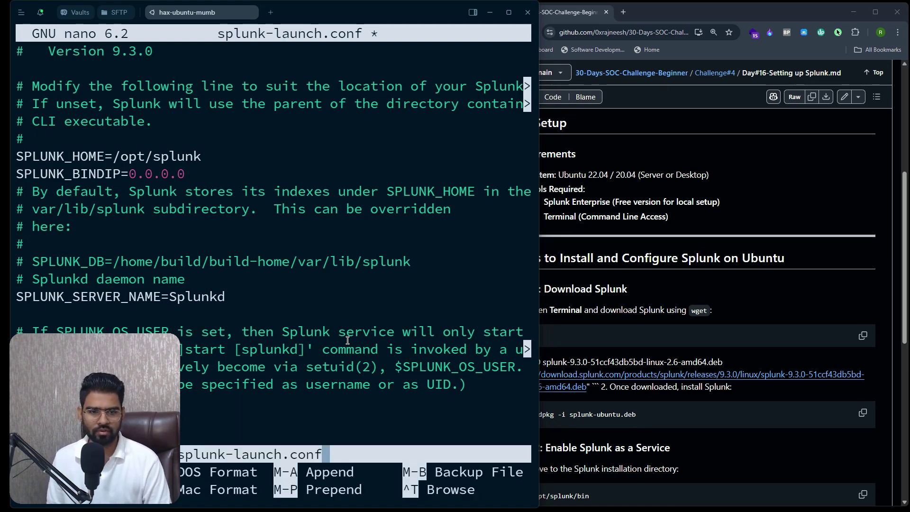
key("Return")
key("ctrl+x")
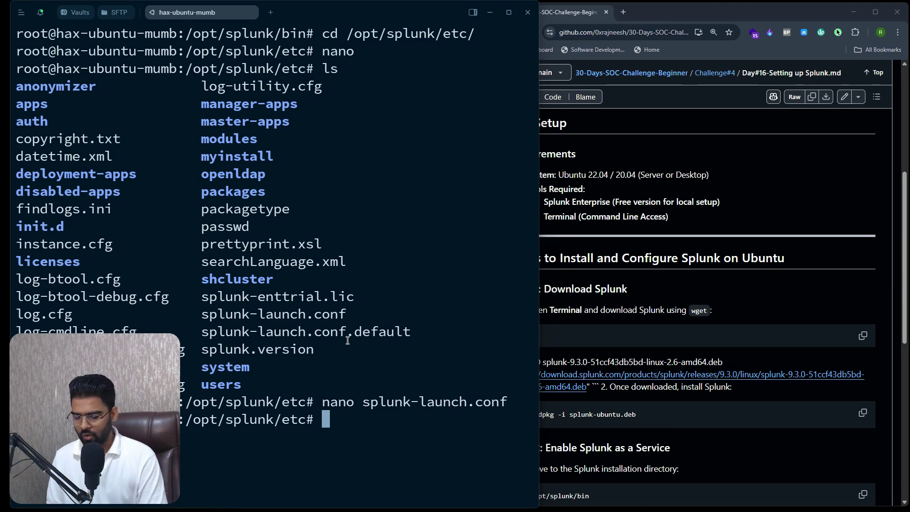
Run ifconfig and copy the server's public IP address into a new browser tab
type("ifconfig")
key("Return")
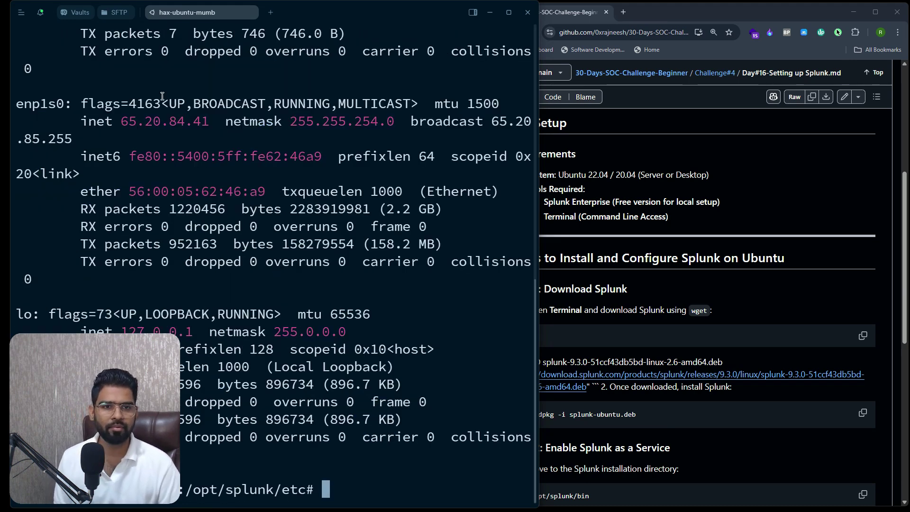
double_click(148, 122)
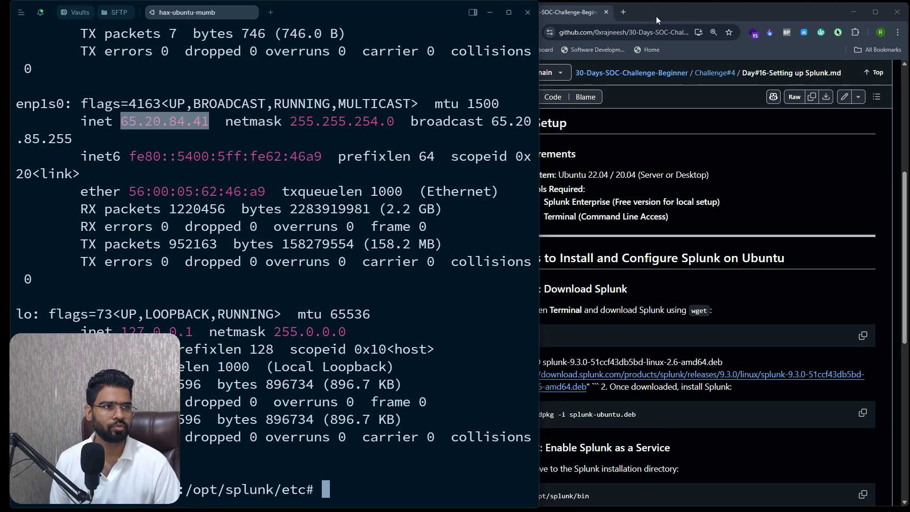
left_click(625, 13)
Paste the server's public IP into the browser's address bar
key("ctrl+v")
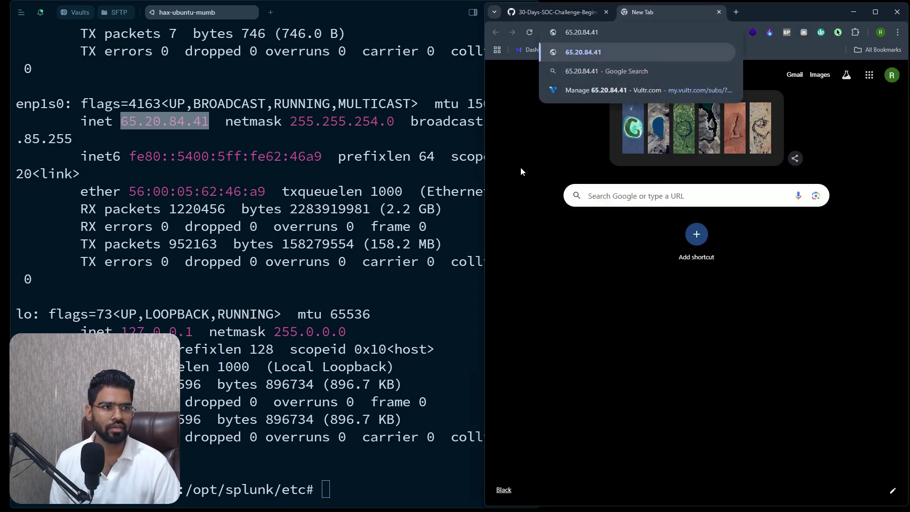
left_click(537, 166)
left_click(370, 305)
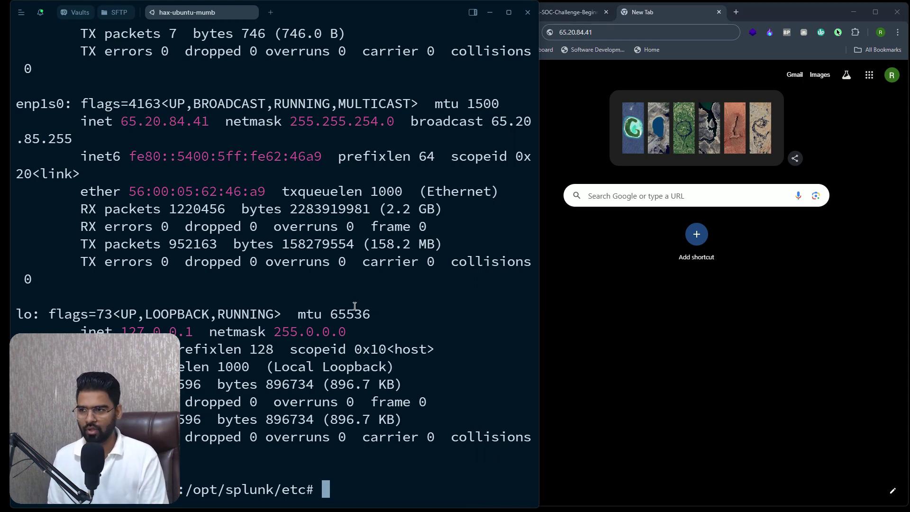
Change into /opt/splunk/bin and list its files
type("cd /o")
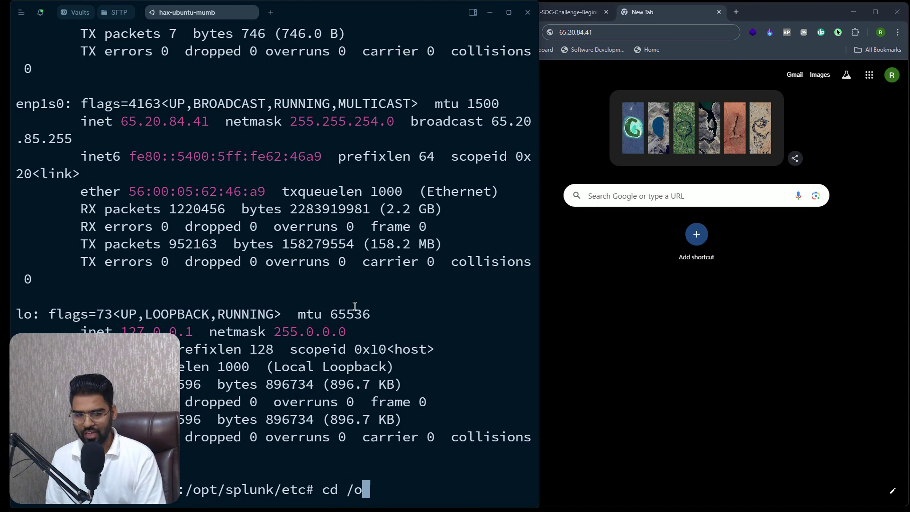
type("pt/splunk/")
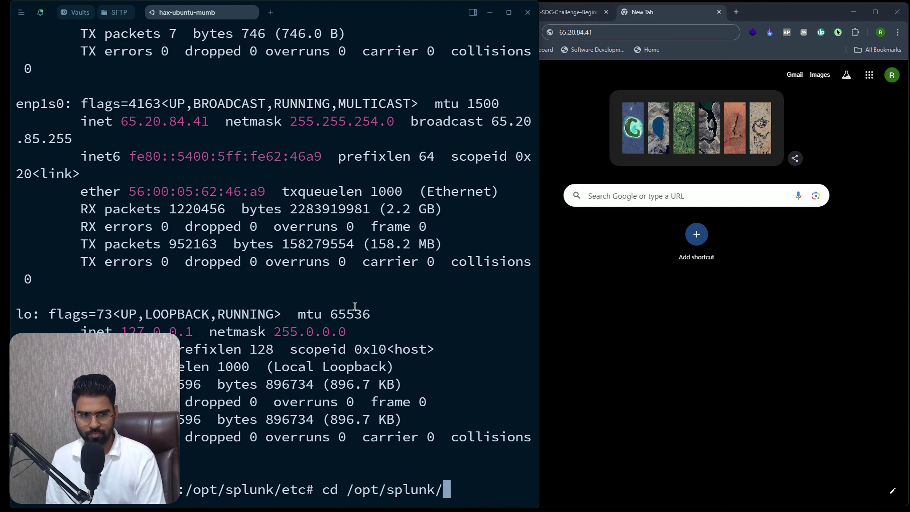
type("bi")
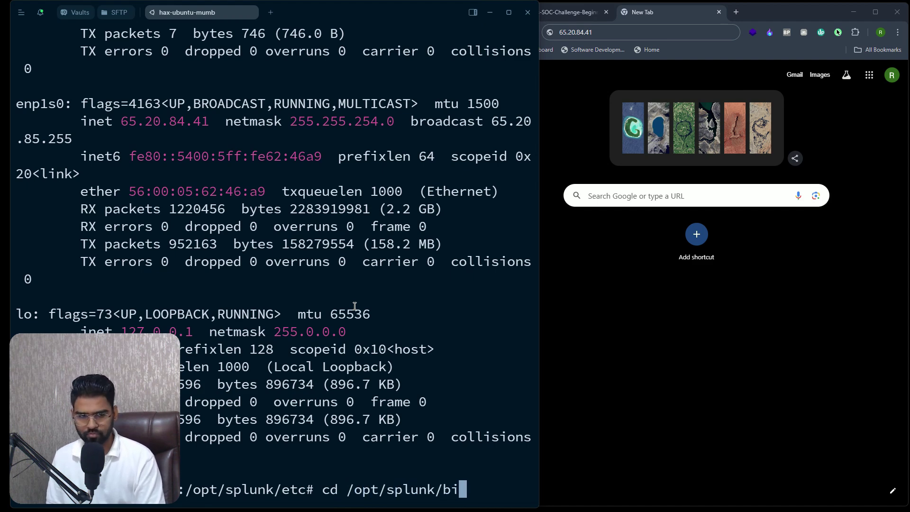
key("Tab")
key("Return")
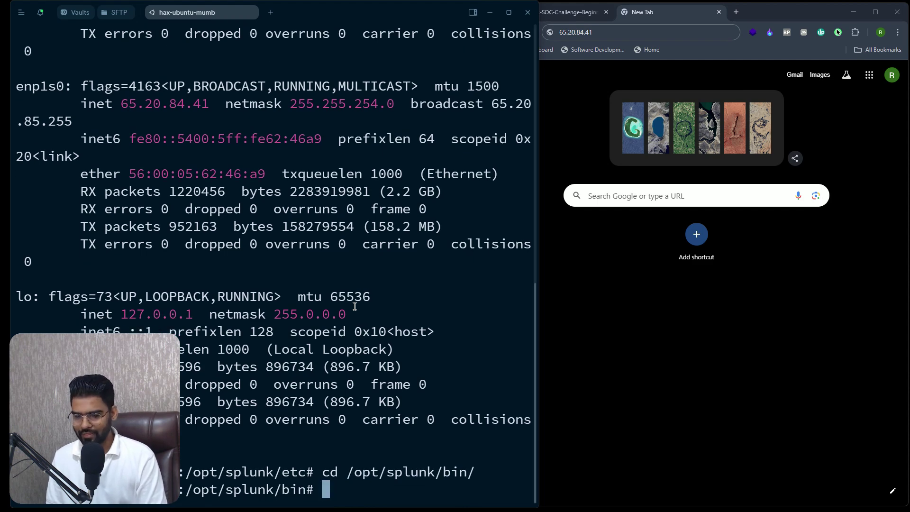
type("/s")
key("BackSpace")
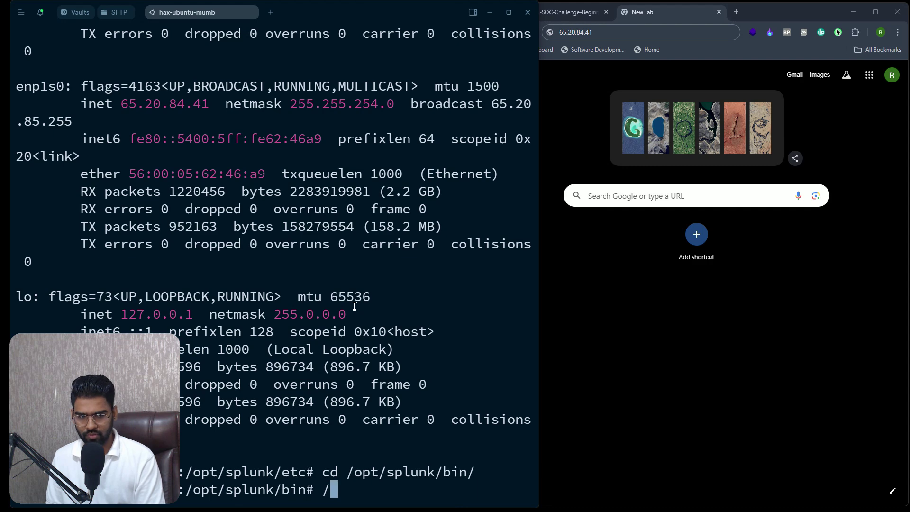
key("BackSpace")
type("./splunk")
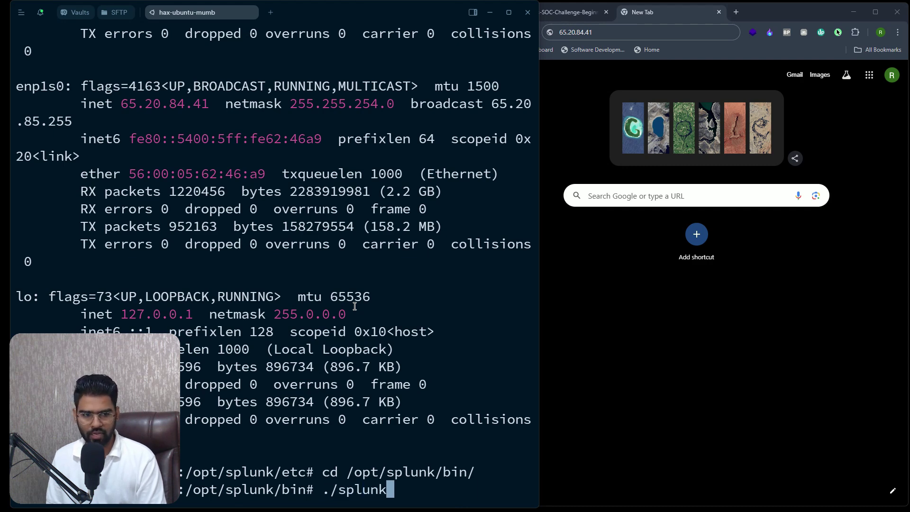
type(" start")
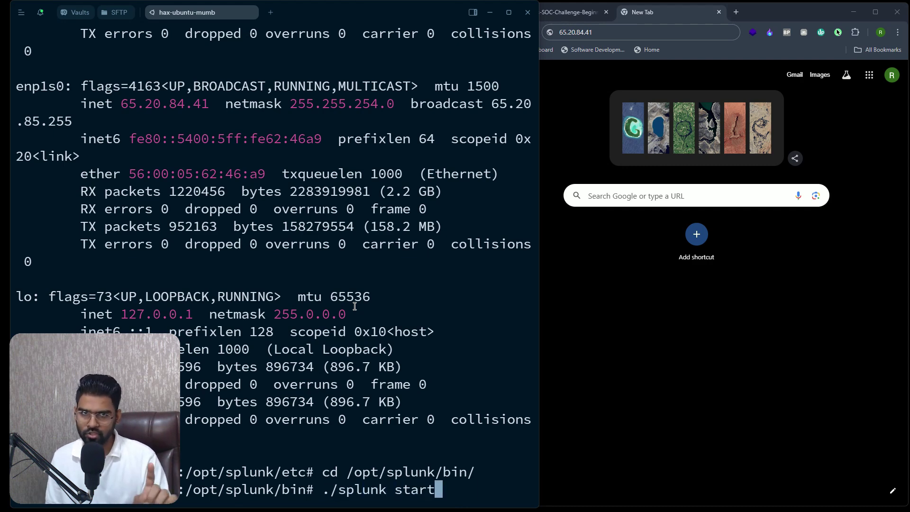
key("BackSpace")
key("BackSpace")
key("BackSpace")
key("BackSpace")
key("BackSpace")
key("BackSpace")
key("BackSpace")
key("BackSpace")
key("BackSpace")
key("BackSpace")
key("BackSpace")
key("BackSpace")
key("BackSpace")
key("BackSpace")
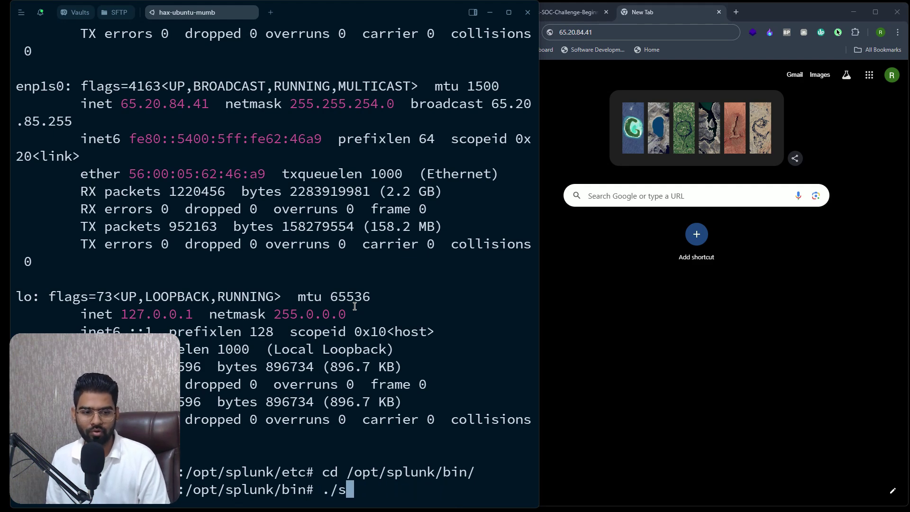
type("ls")
key("Return")
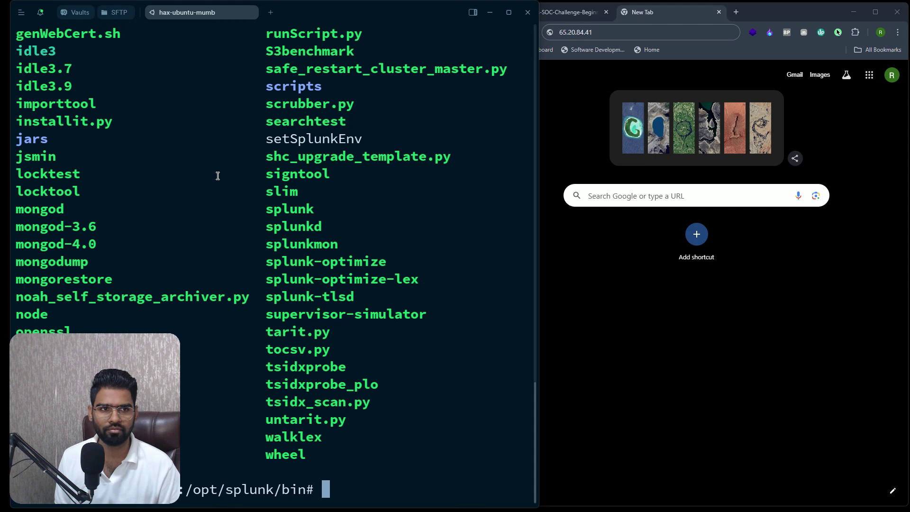
scroll(218, 185, "up", 10)
scroll(114, 251, "down", 10)
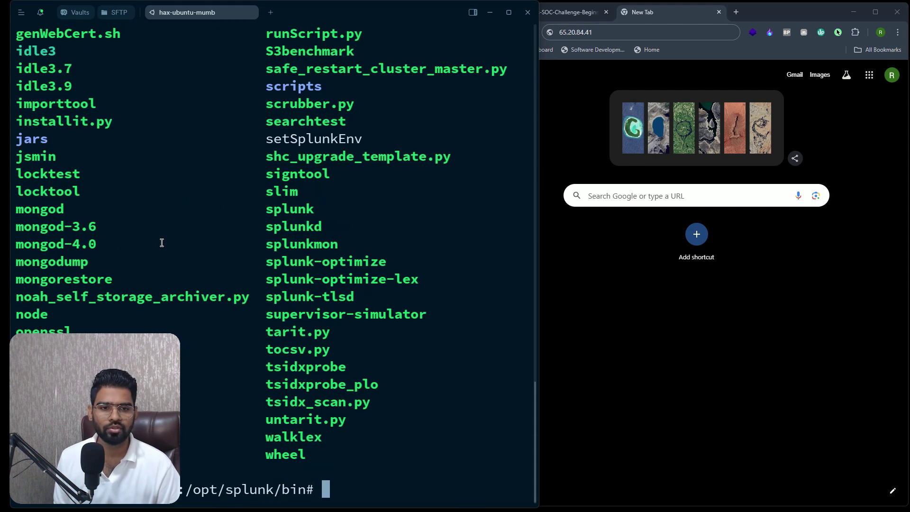
double_click(294, 210)
left_click(369, 327)
type("./splunk ")
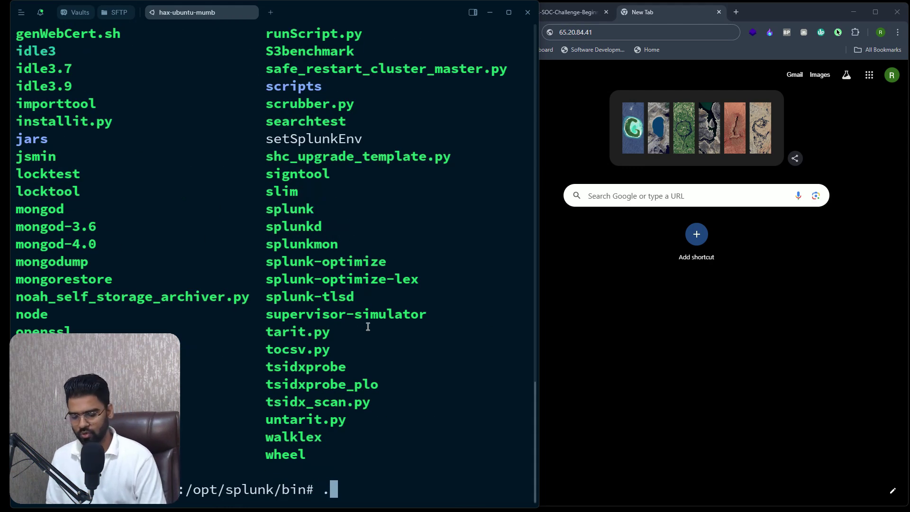
type("start")
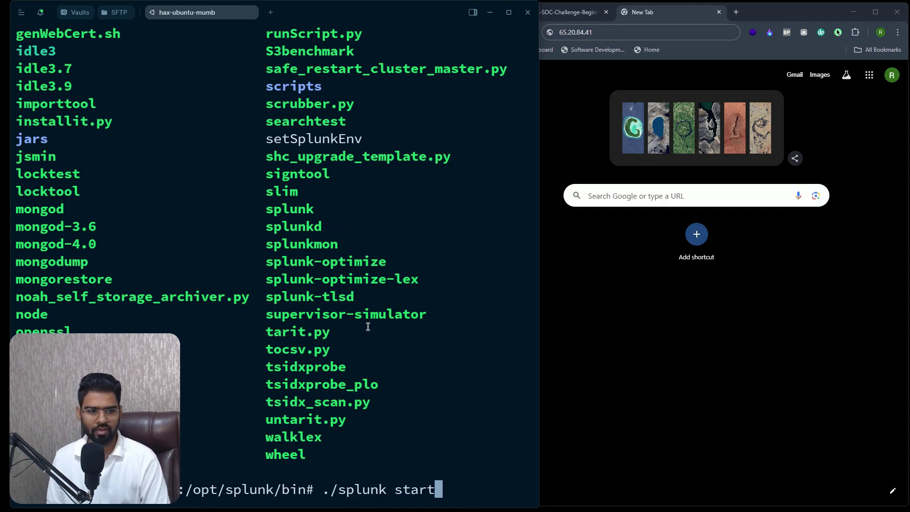
key("Return")
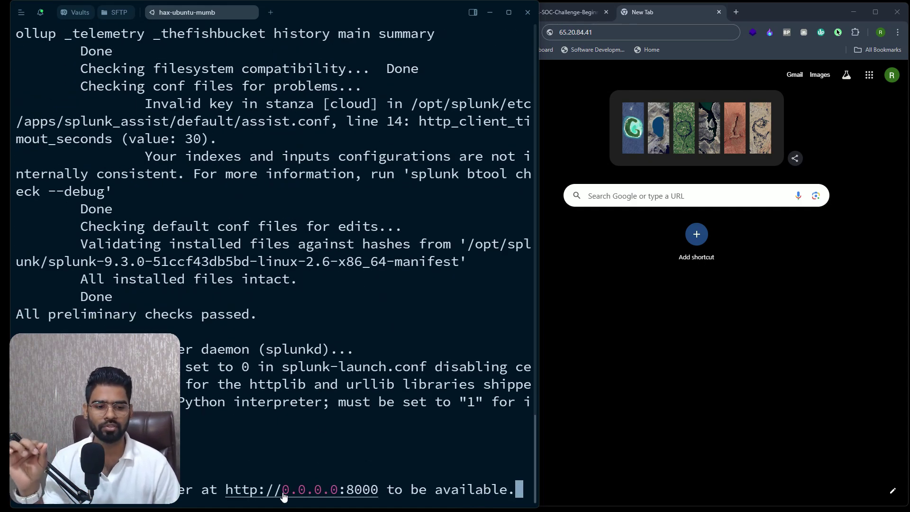
Load 65.20.84.41:8000 in Chrome to try reaching Splunk Web
left_click(604, 32)
left_click(605, 34)
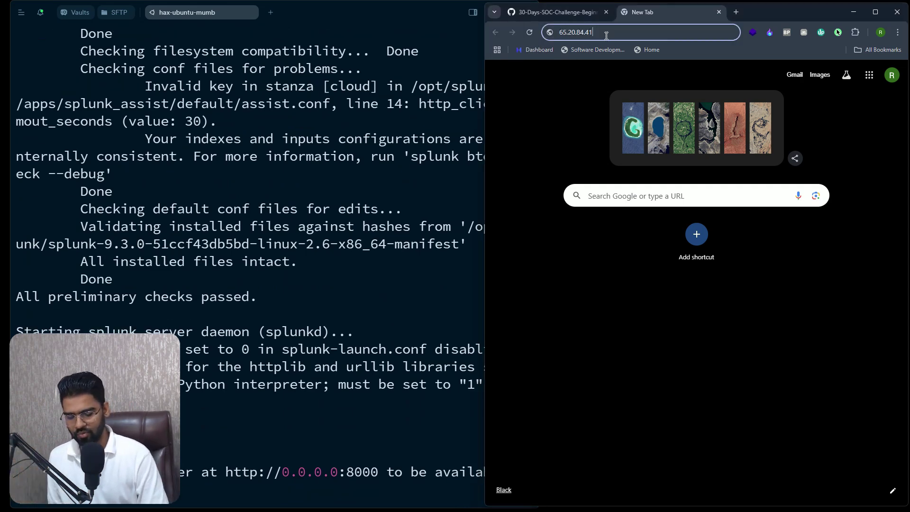
type(":8000")
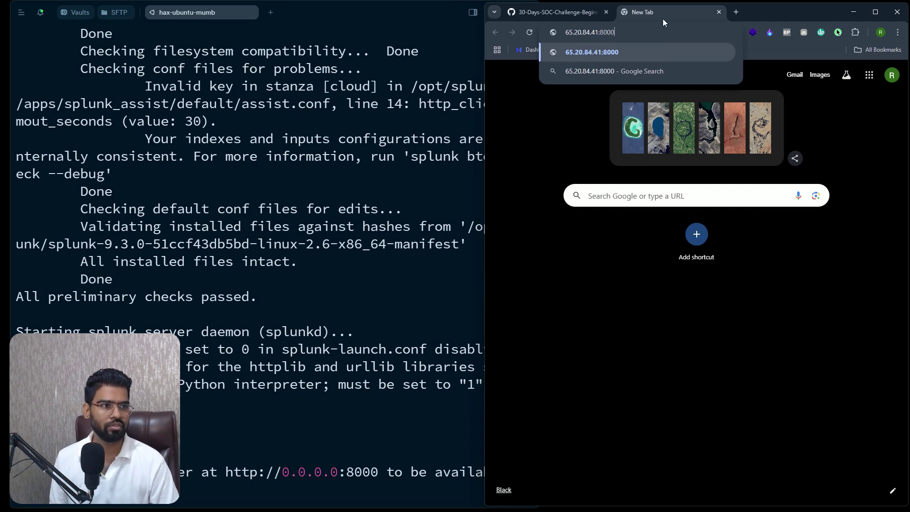
key("Return")
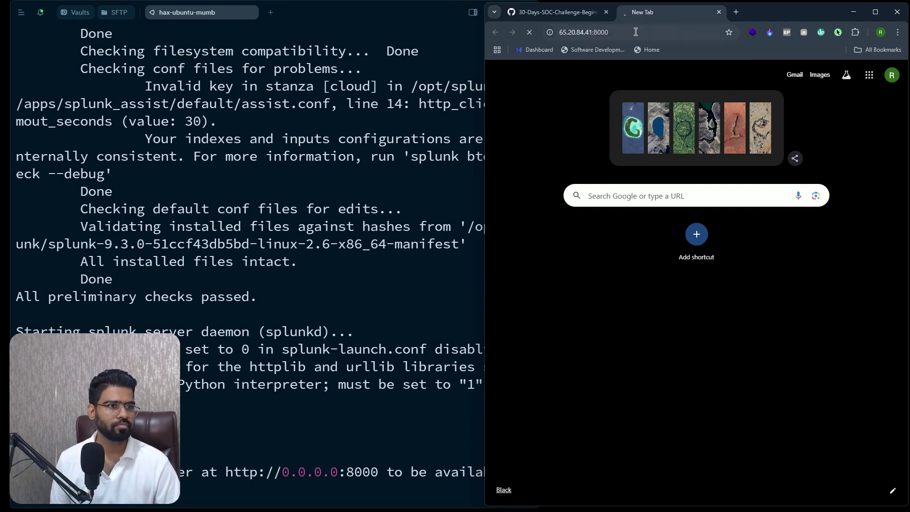
left_click(628, 33)
key("Home")
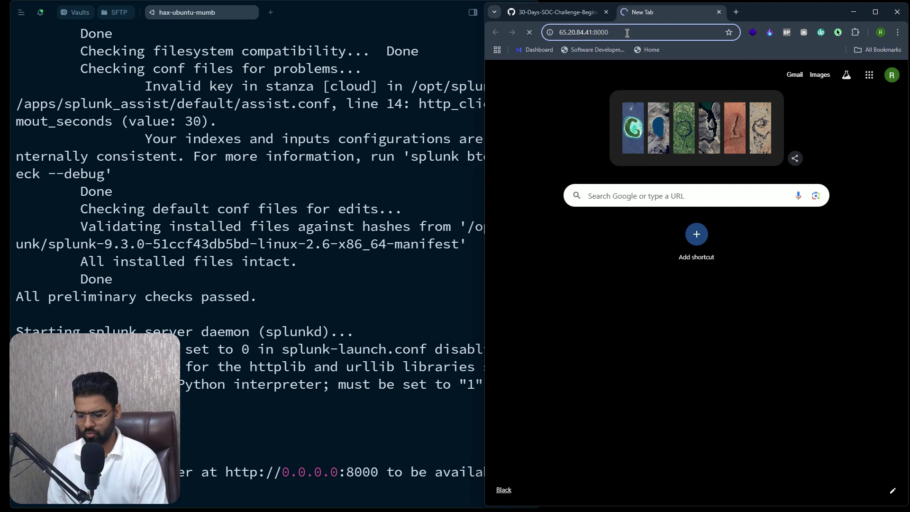
type("https://")
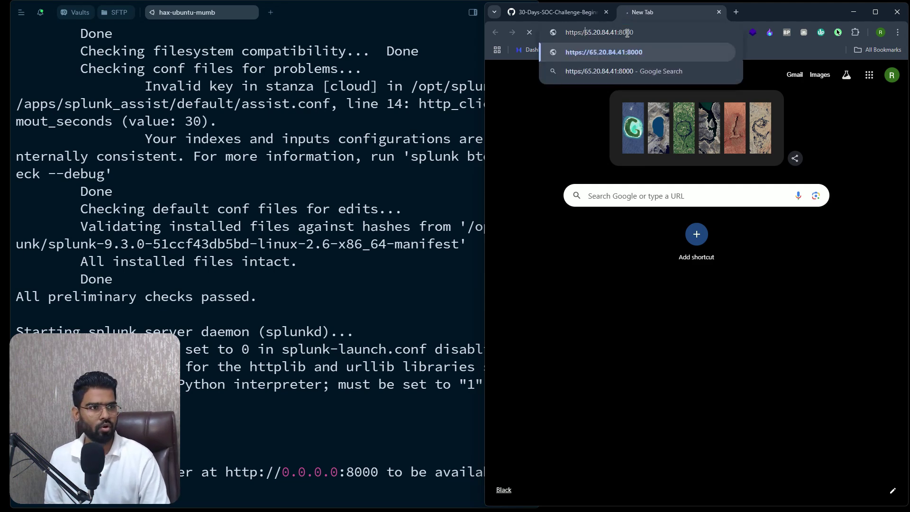
key("Return")
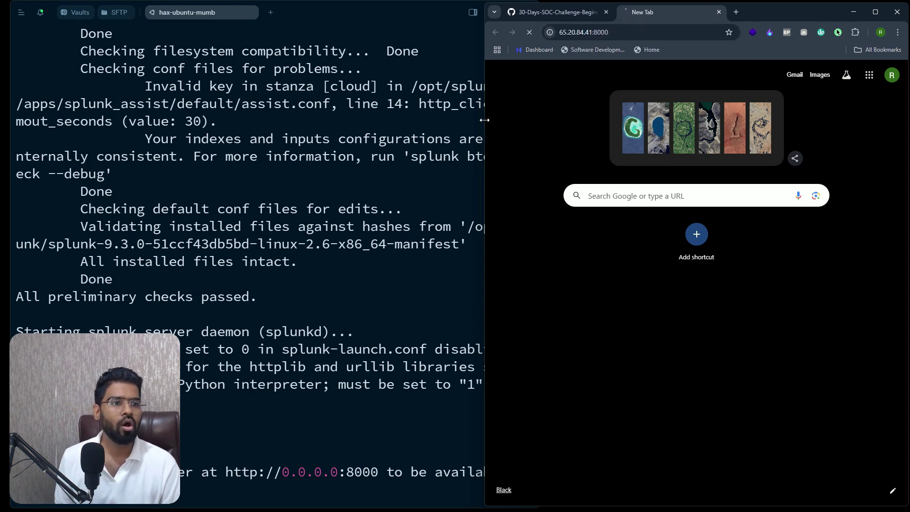
left_click(344, 260)
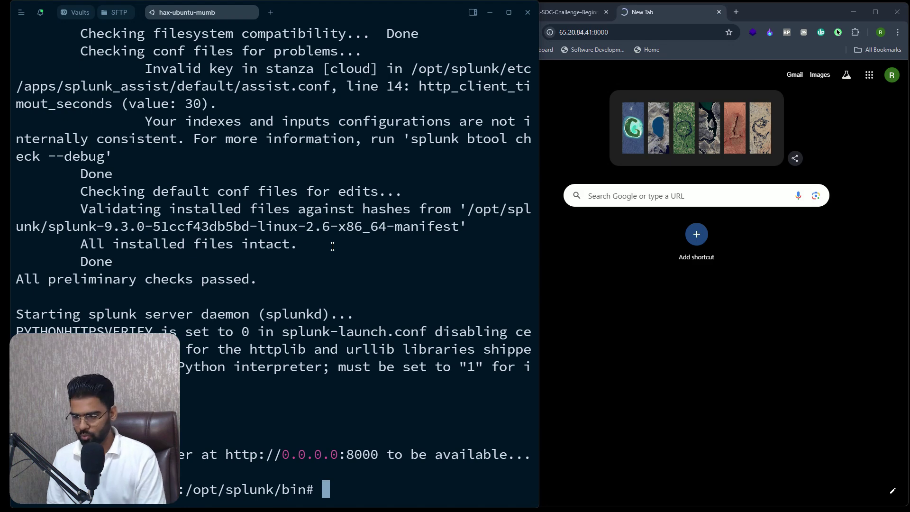
Run sudo ufw allow 8000/tcp to open port 8000 in the firewall
type("sudo ")
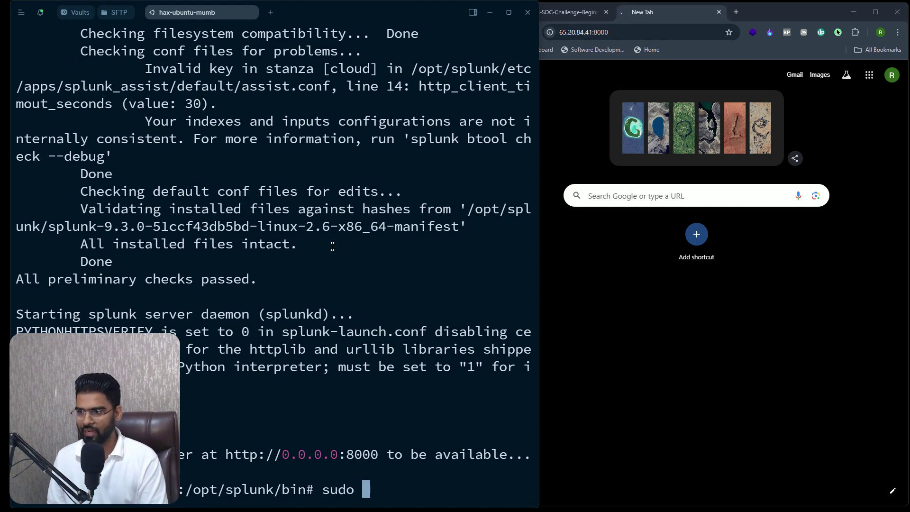
type("ufw ")
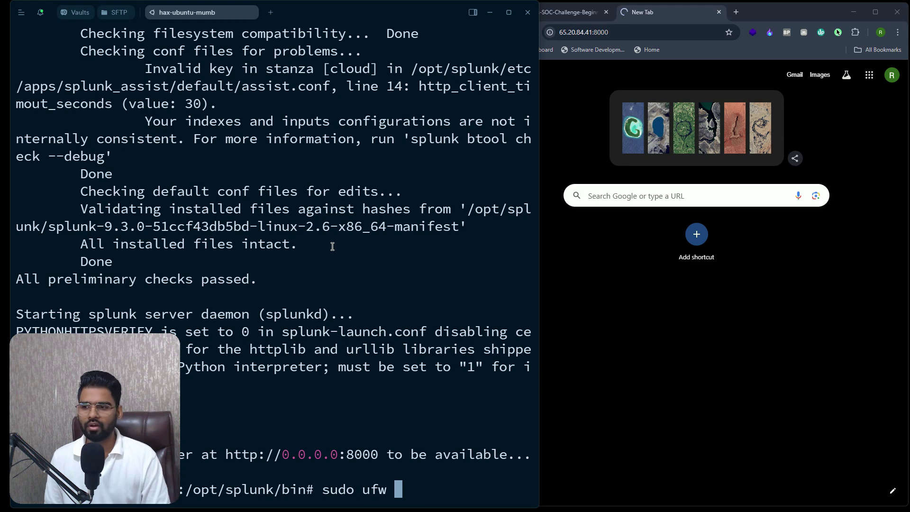
type("allow ")
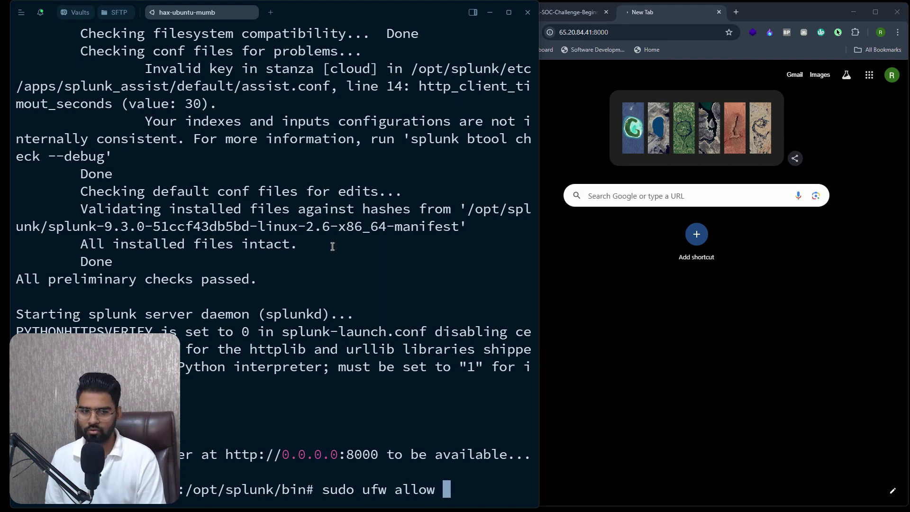
type("8000")
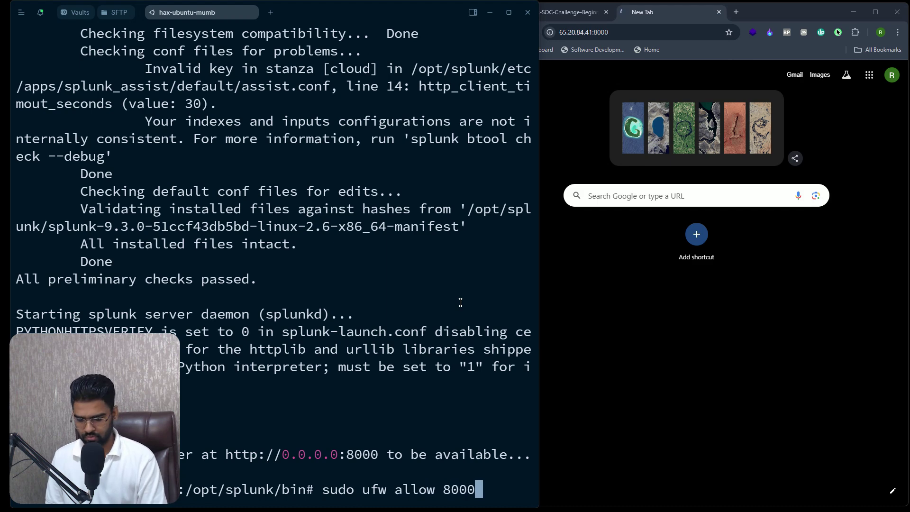
type("/tcp")
key("Return")
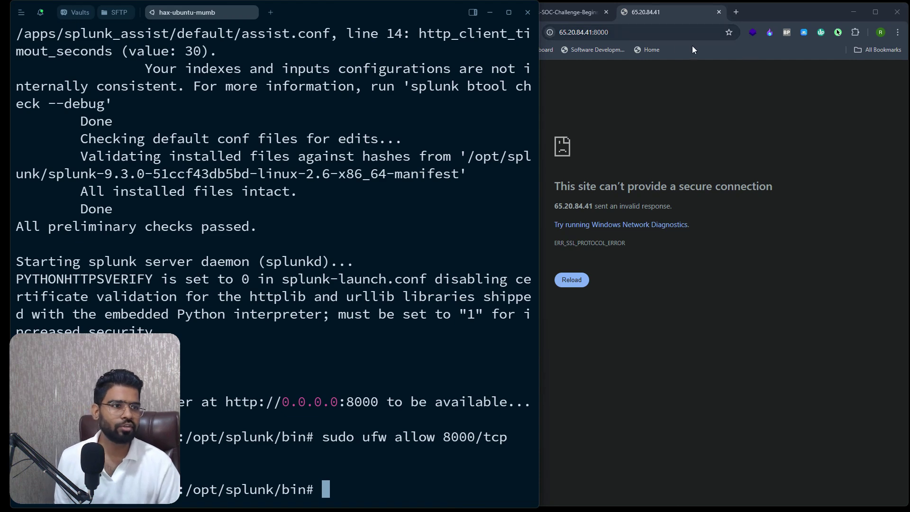
Reload Splunk Web at 65.20.84.41:8000 over plain http instead of https
left_click(642, 34)
key("Return")
left_click(642, 34)
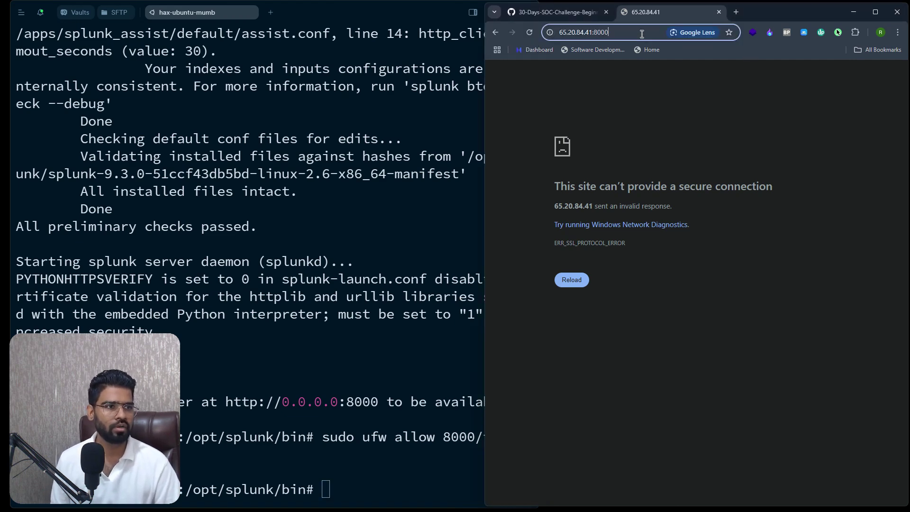
key("Left")
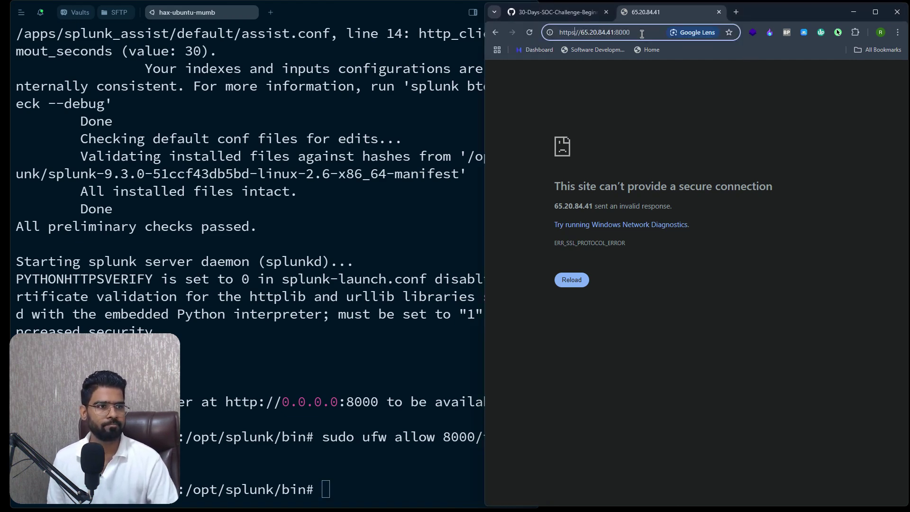
key("BackSpace")
key("Return")
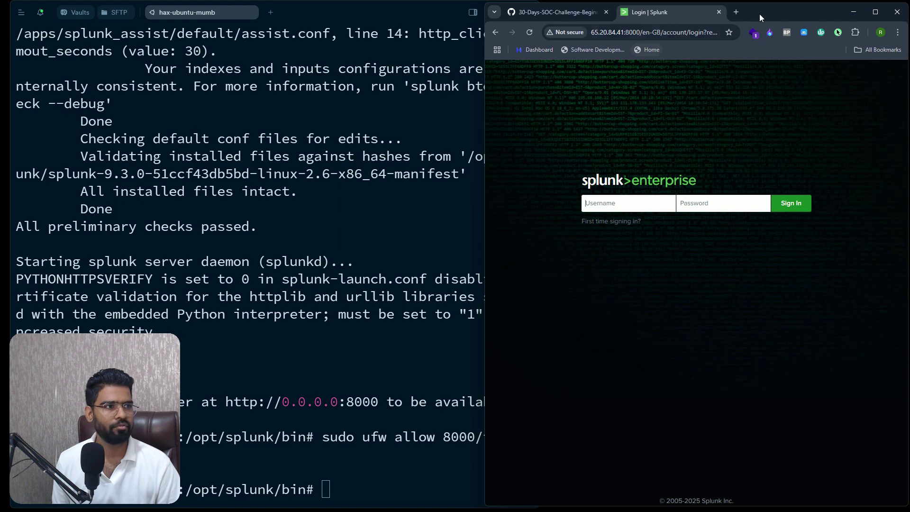
Maximize Chrome and sign in to Splunk Web as admin with the account password
left_click(612, 221)
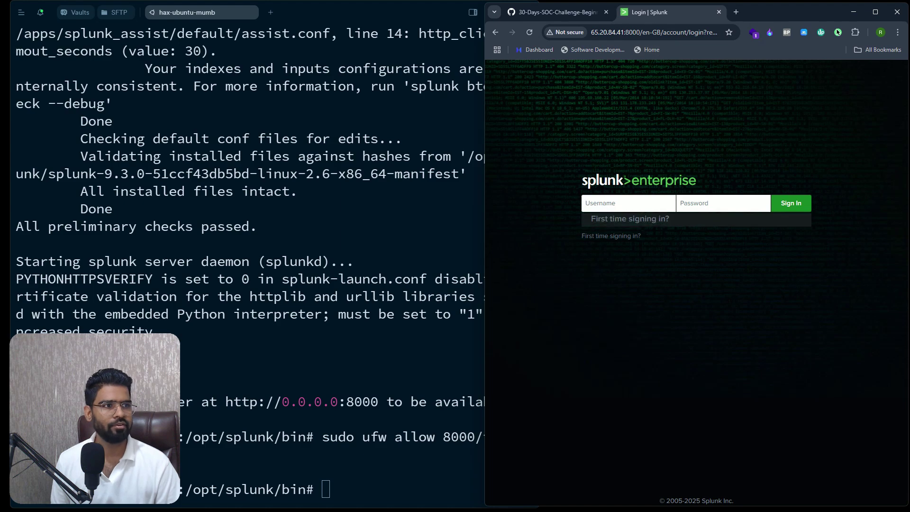
key("super+Up")
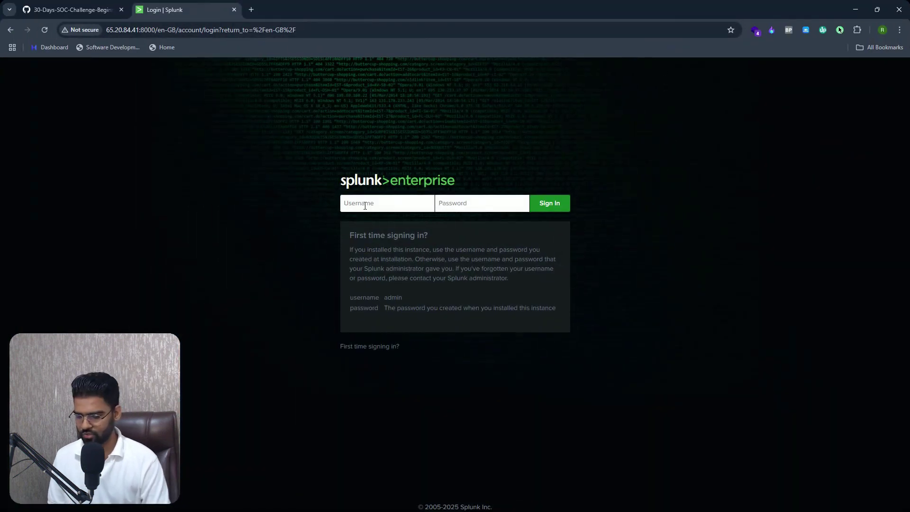
type("admin")
key("Tab")
type("•••••")
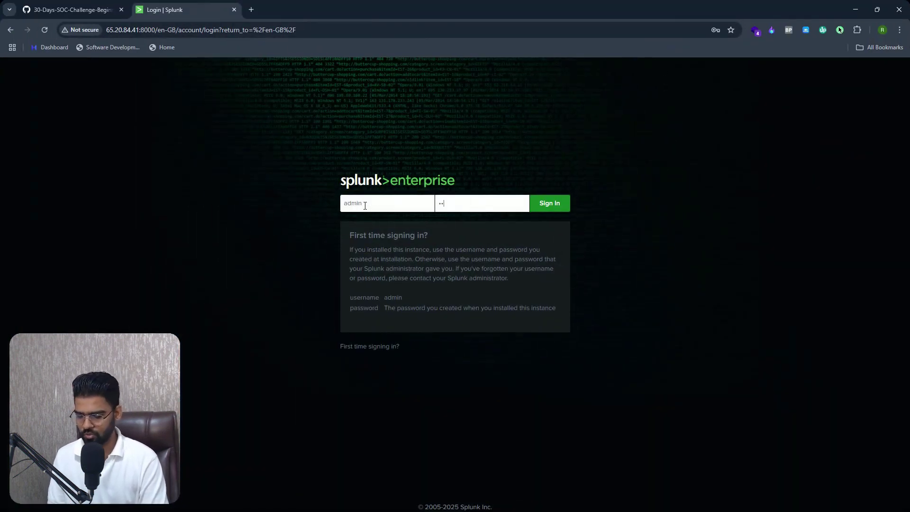
type("••••••")
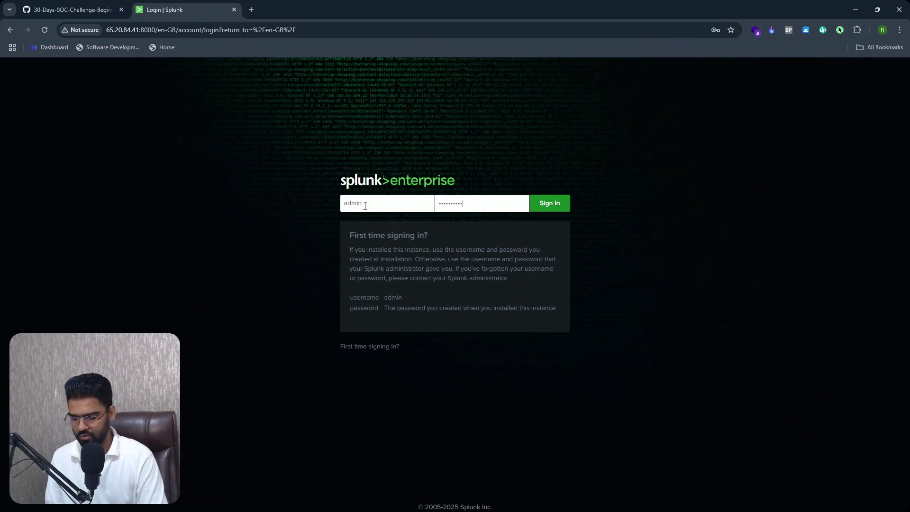
key("Return")
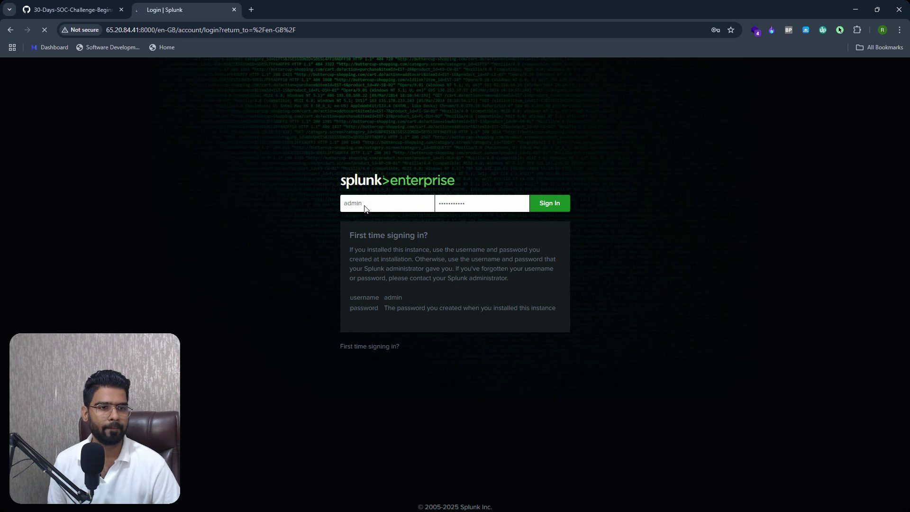